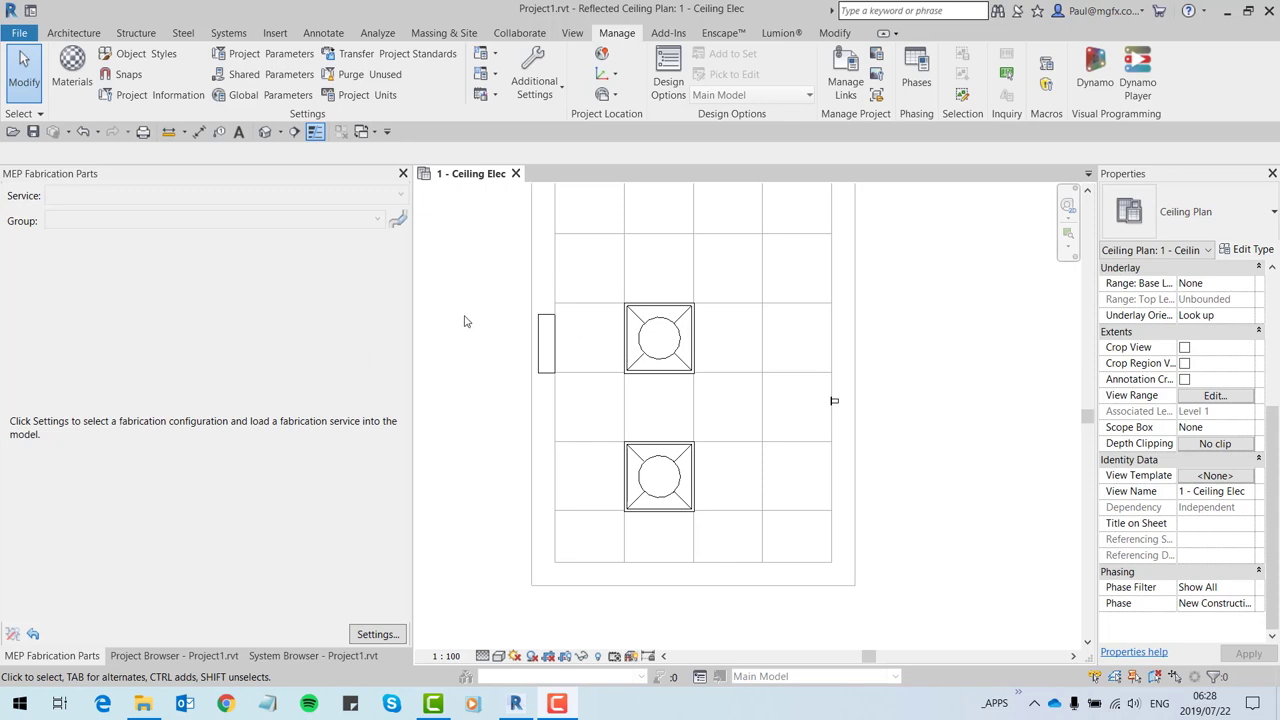
# Select the lighting panelboard and confirm its 480/277 Wye distribution system on the Options Bar
pyautogui.click(543, 322)
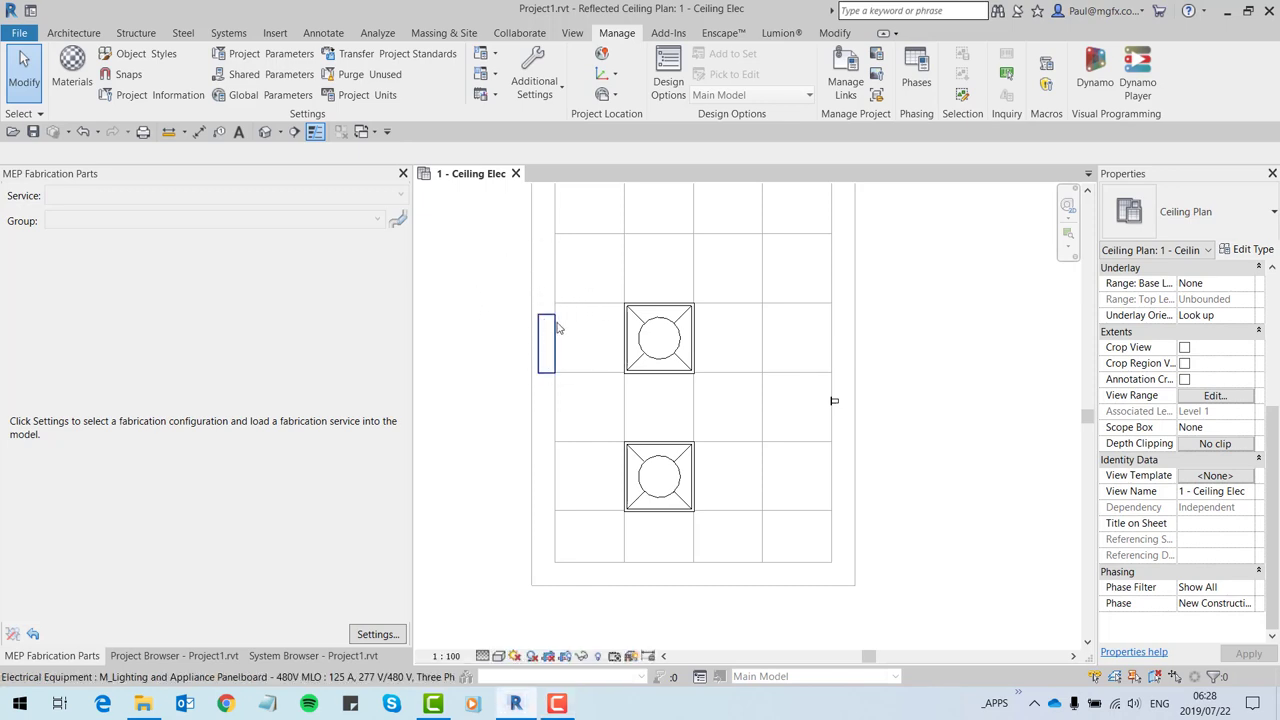
pyautogui.scroll(2, 543, 322)
pyautogui.click(549, 322)
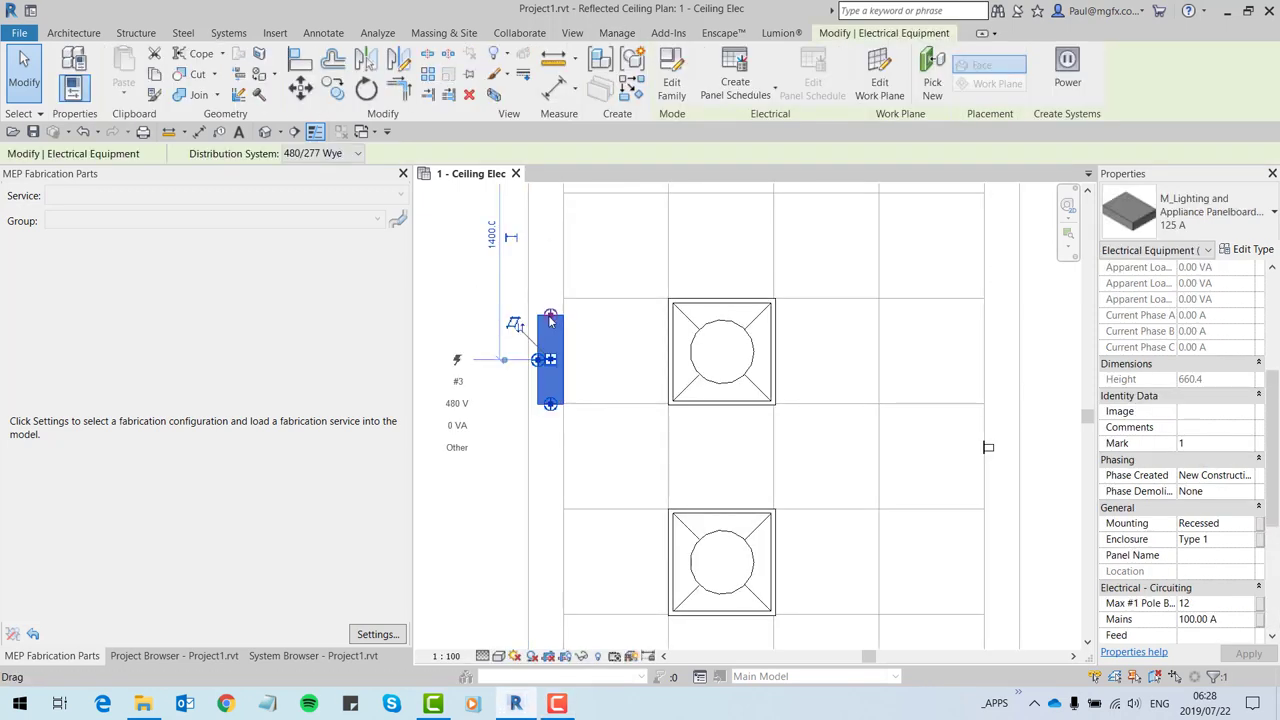
pyautogui.click(322, 157)
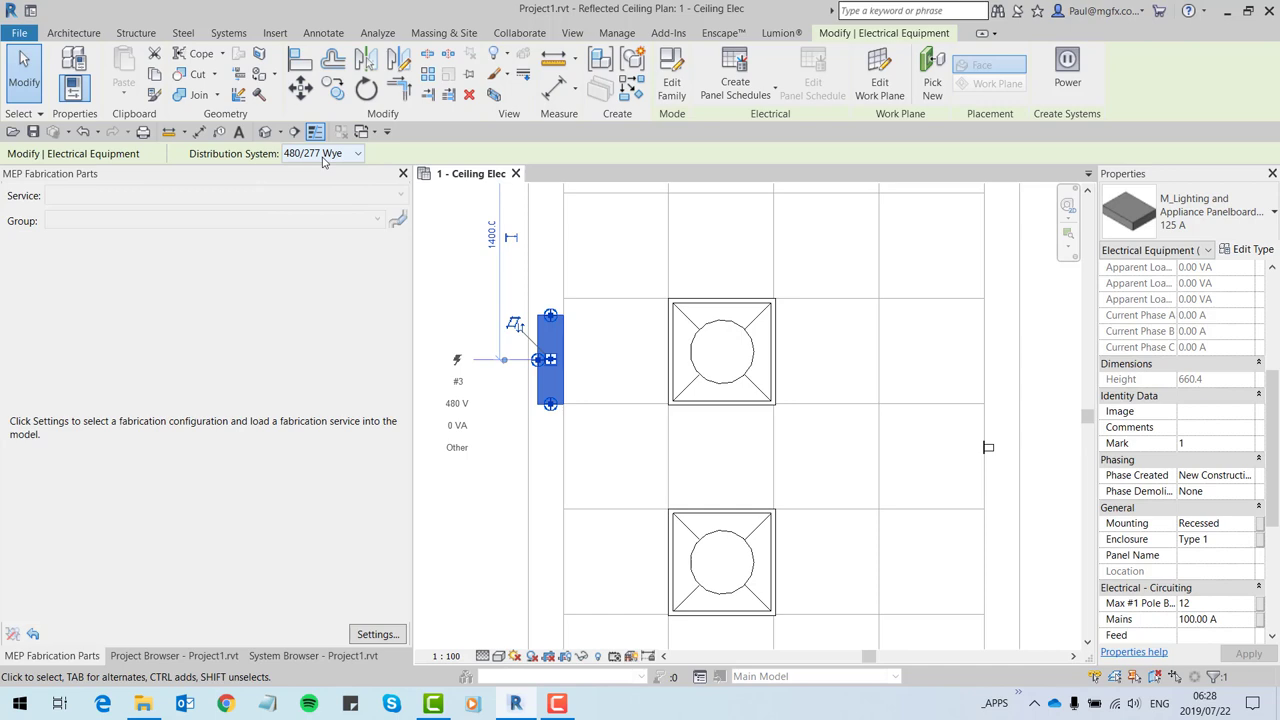
# Check the upper troffer's 240 V electrical data, then Tab to the fixtures' shared lighting circuit
pyautogui.click(686, 274)
pyautogui.scroll(-3, 710, 320)
pyautogui.scroll(2, 716, 324)
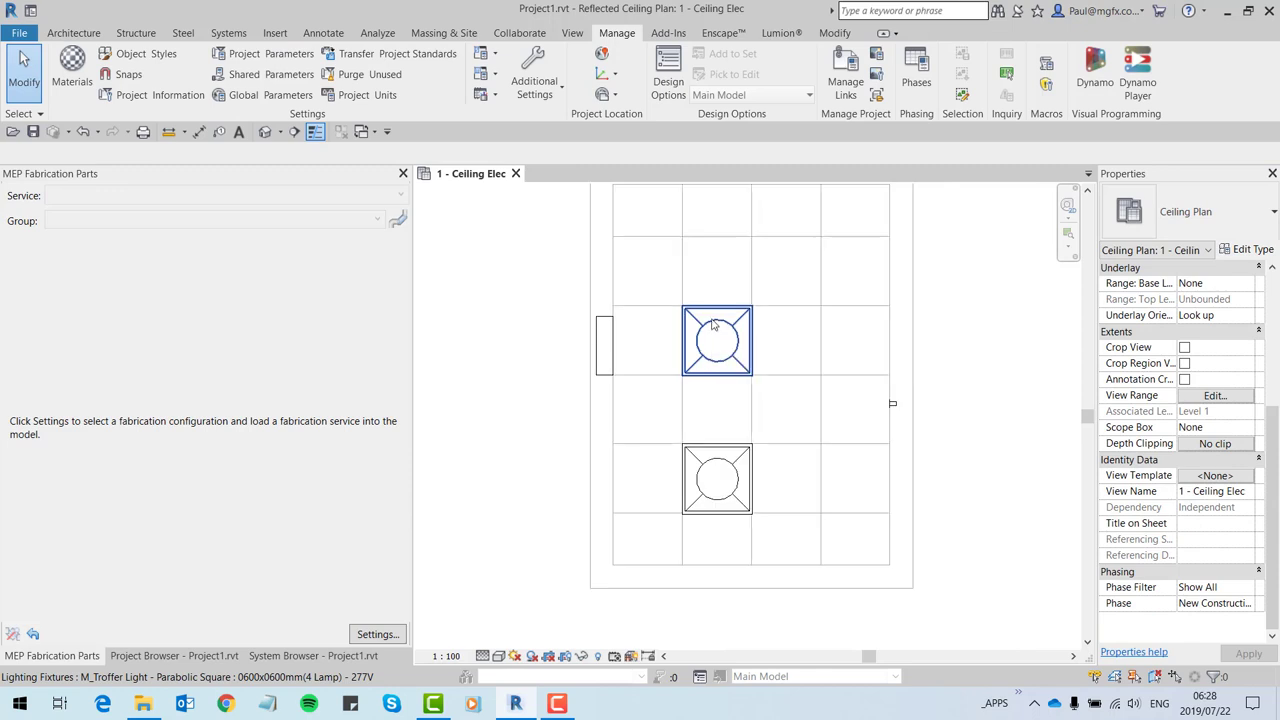
pyautogui.press('Tab')
pyautogui.click(718, 311)
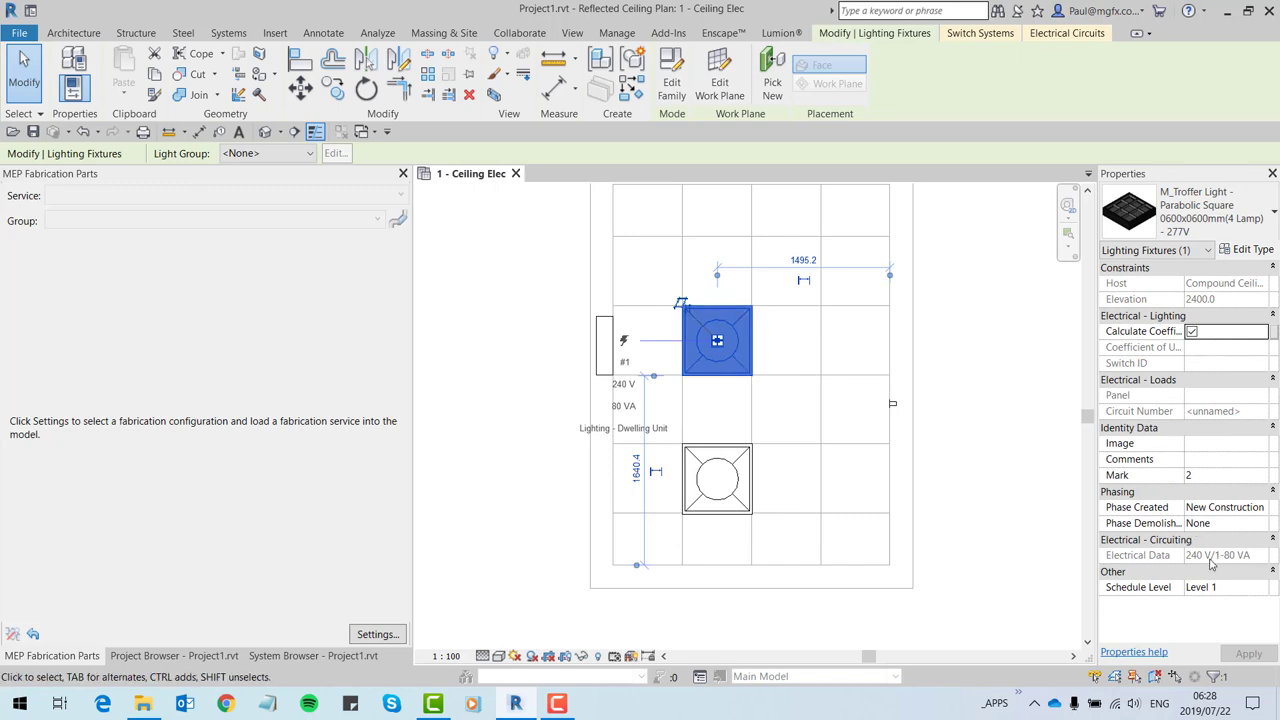
pyautogui.click(1210, 563)
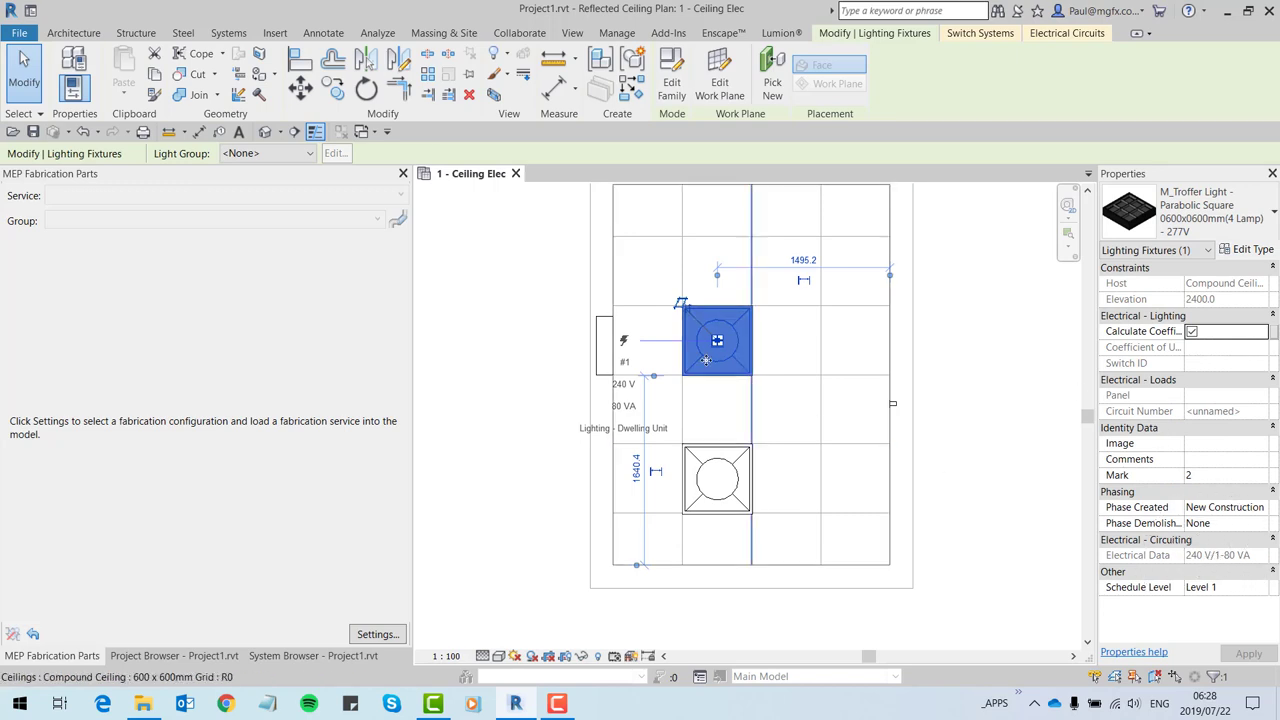
pyautogui.click(720, 327)
pyautogui.press('Tab')
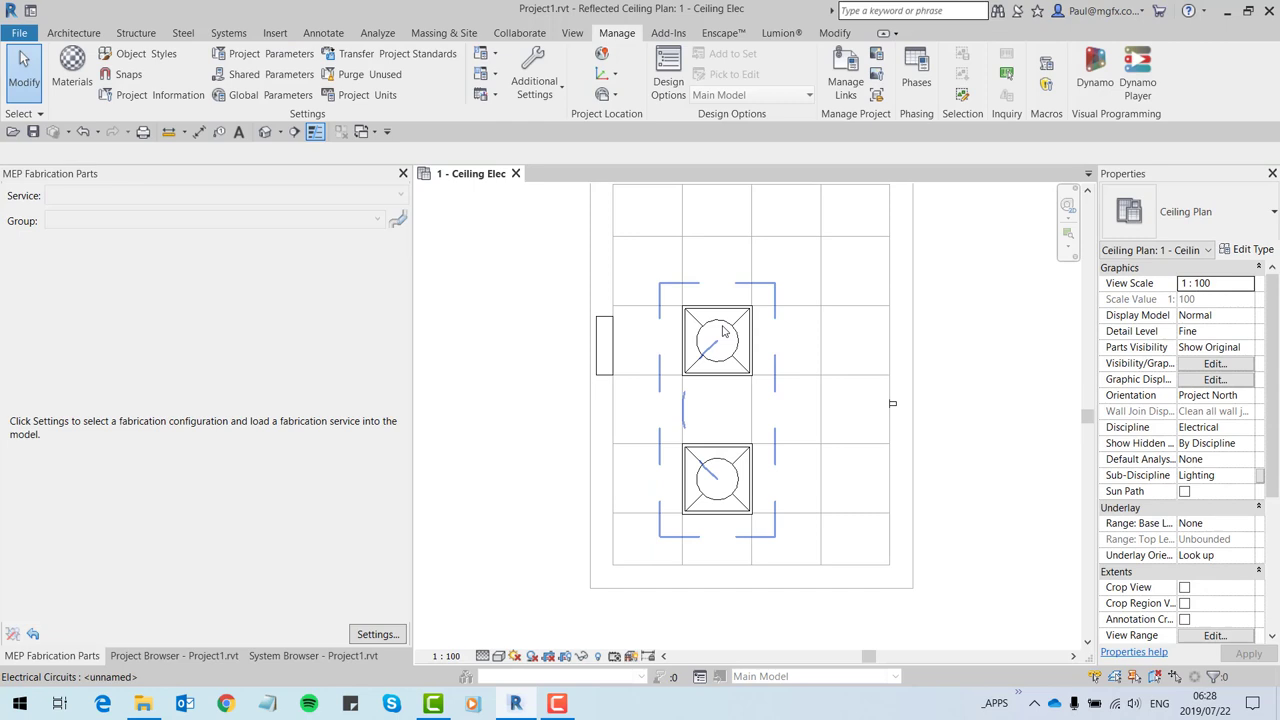
# Try assigning the 240 V lighting circuit to the 480/277 V panelboard and dismiss the voltage warning
pyautogui.click(723, 331)
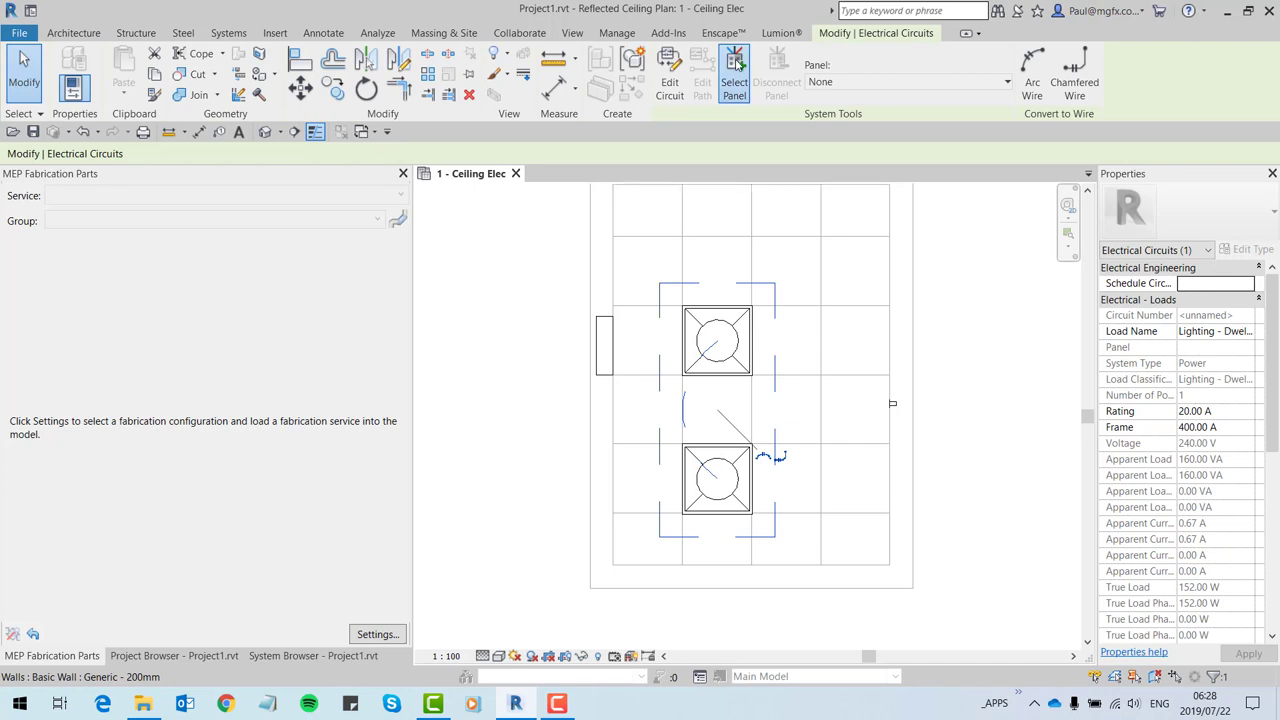
pyautogui.click(612, 240)
pyautogui.click(605, 330)
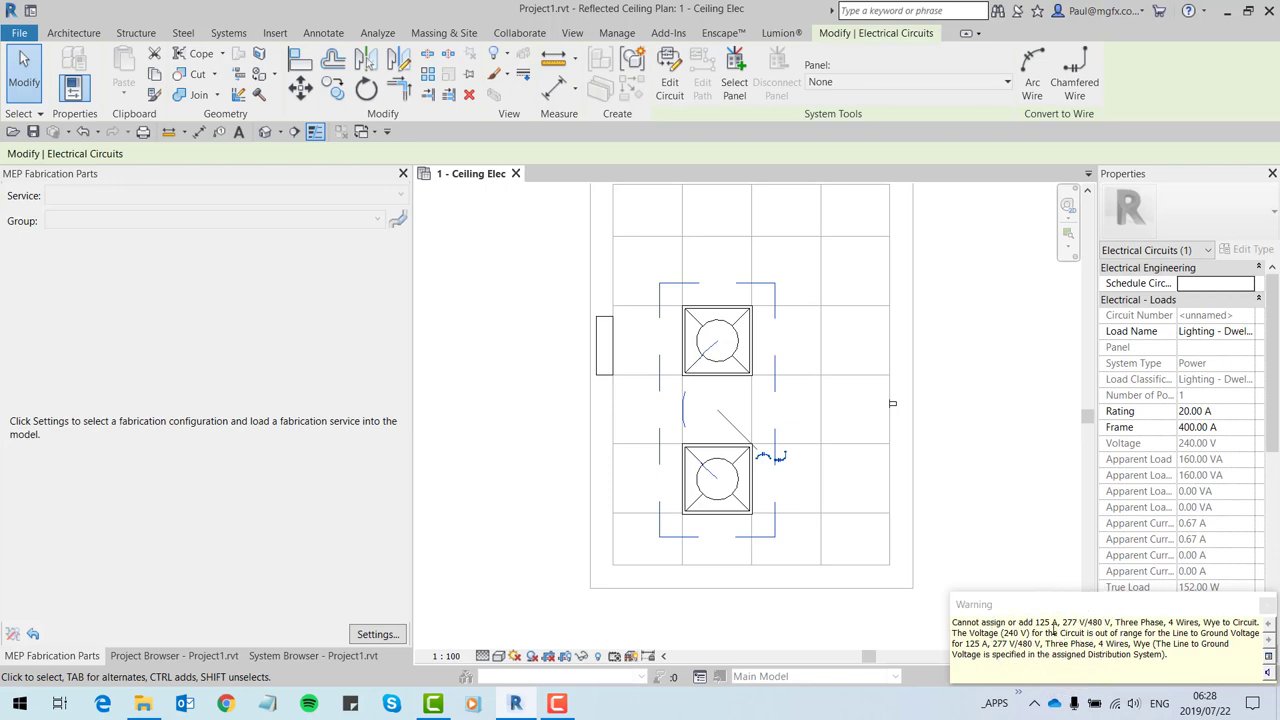
pyautogui.click(1267, 607)
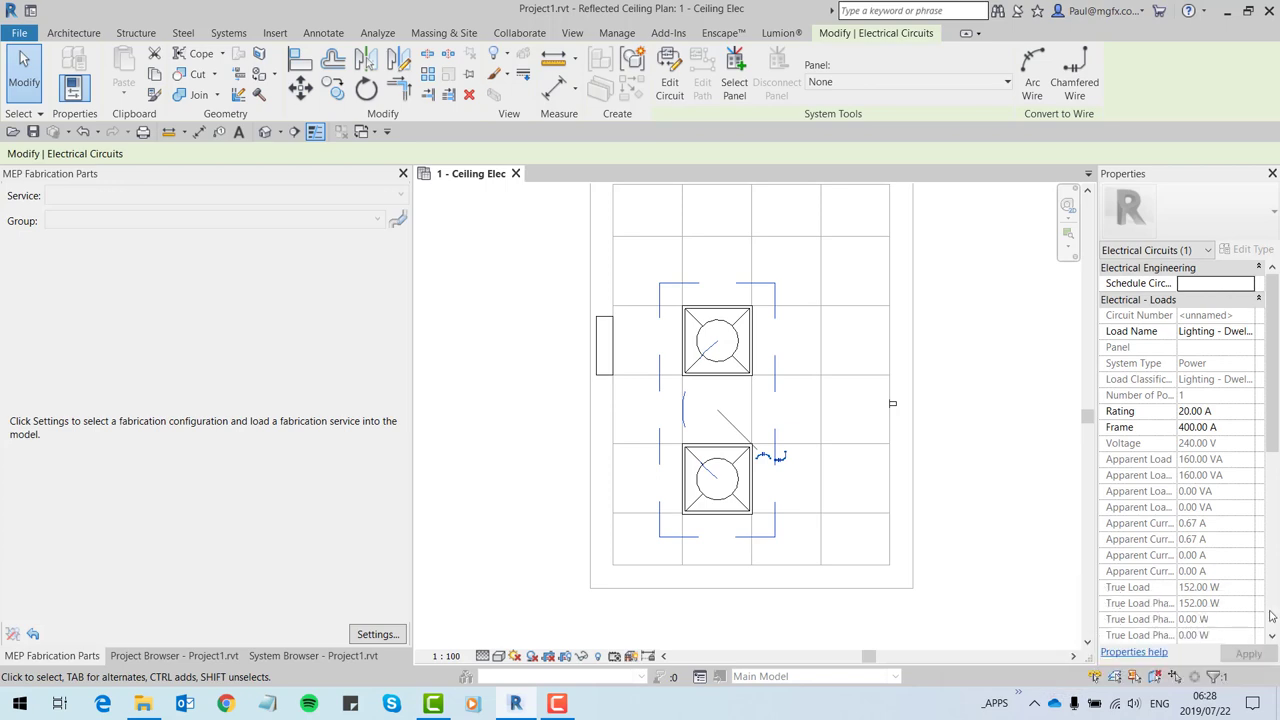
pyautogui.click(963, 373)
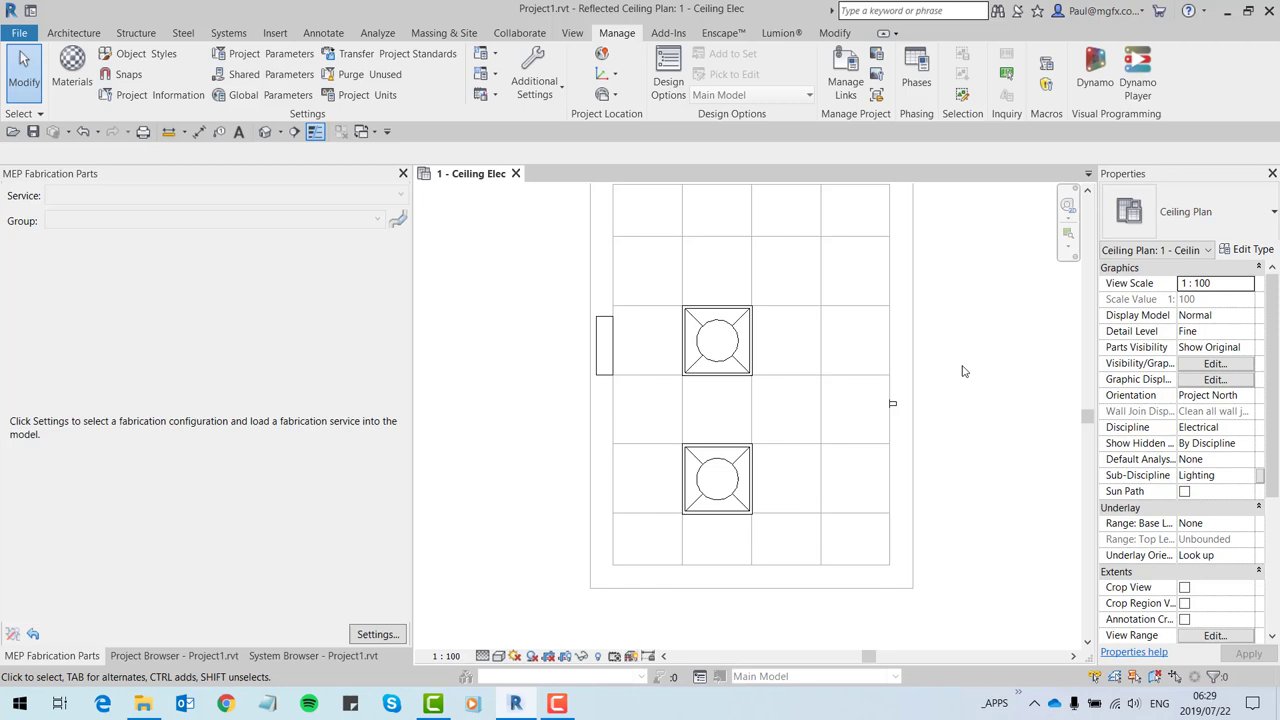
# Open Electrical Settings from MEP Settings and display the Voltage Definitions table (120–480 V)
pyautogui.click(562, 330)
pyautogui.click(496, 77)
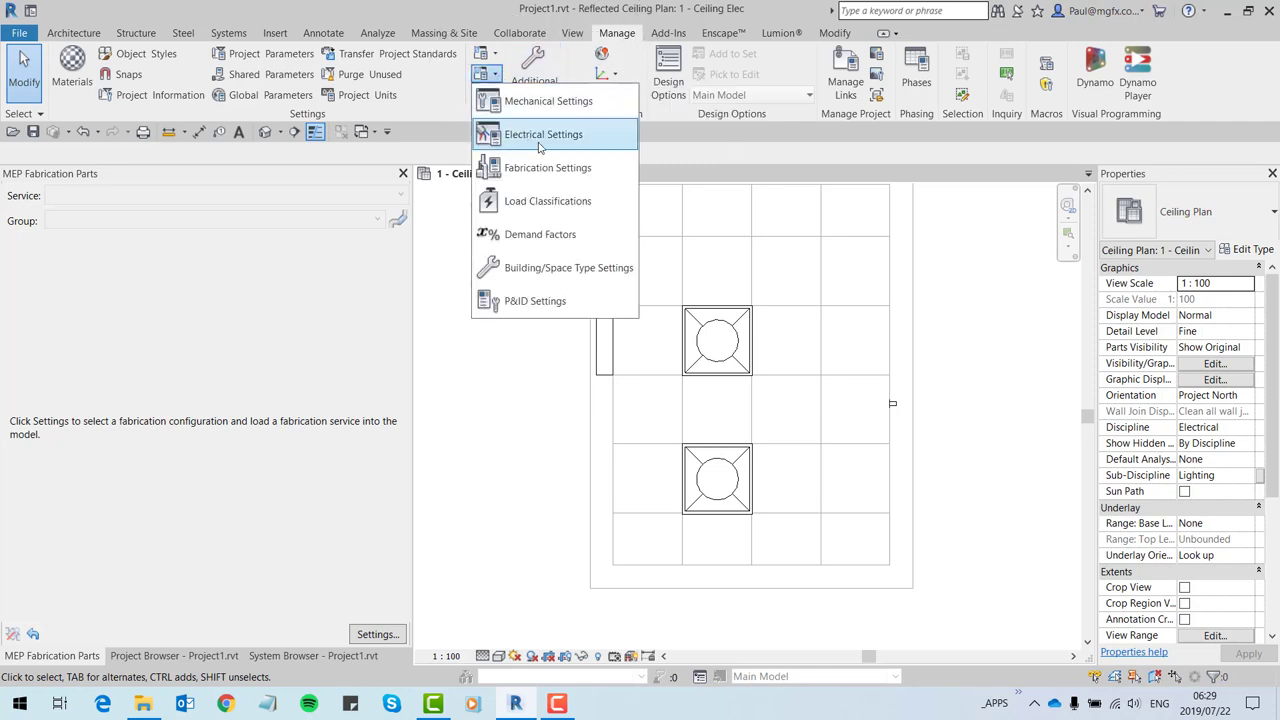
pyautogui.click(538, 146)
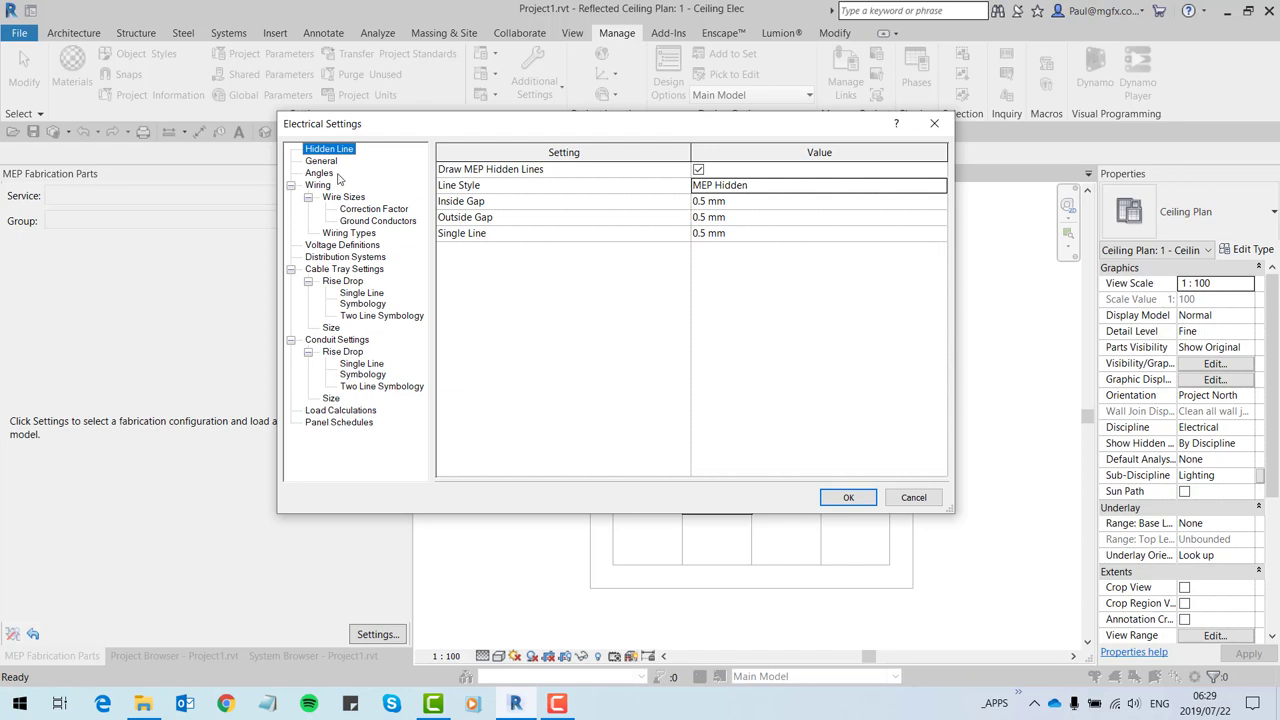
pyautogui.click(349, 246)
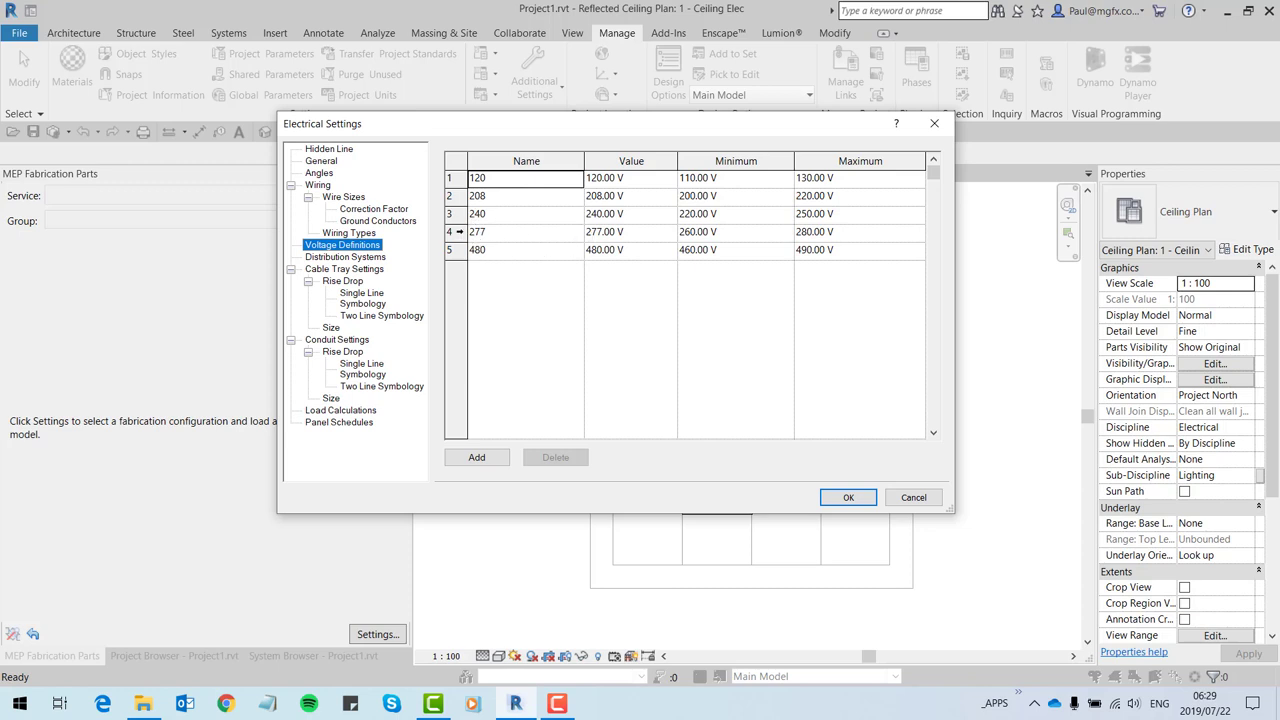
pyautogui.click(453, 231)
pyautogui.click(453, 231)
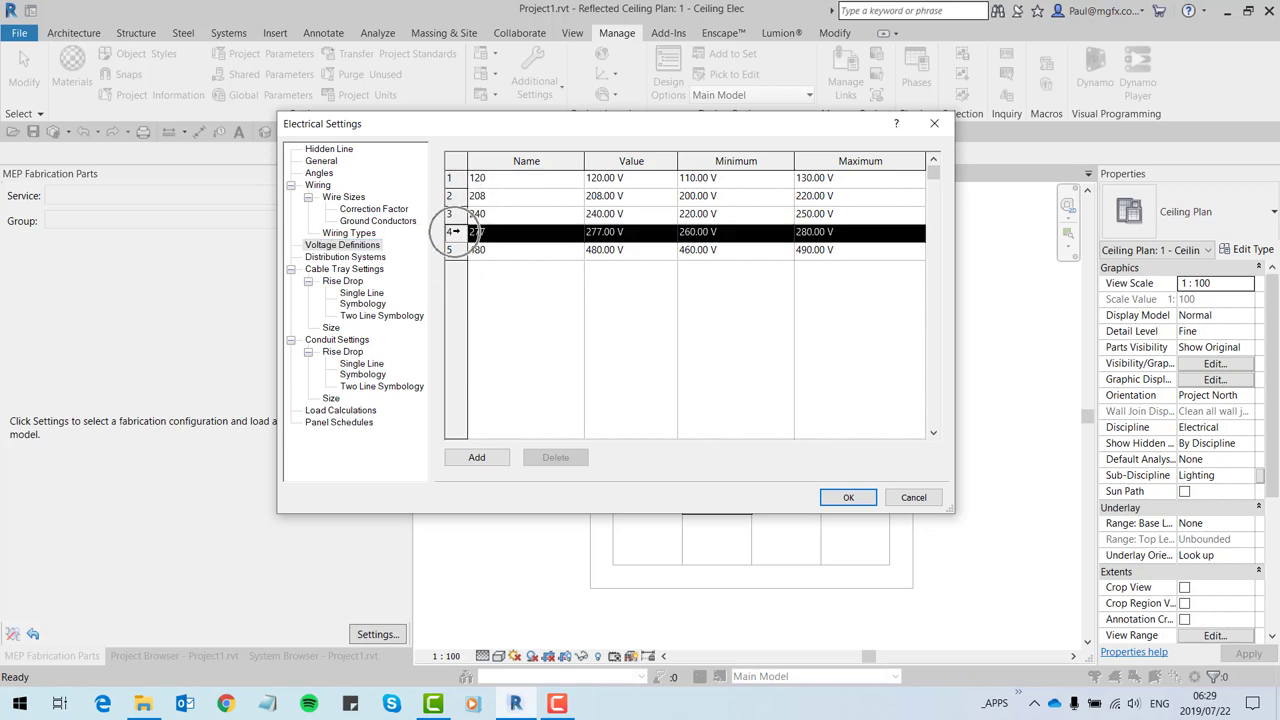
pyautogui.click(497, 240)
pyautogui.click(634, 235)
pyautogui.click(728, 240)
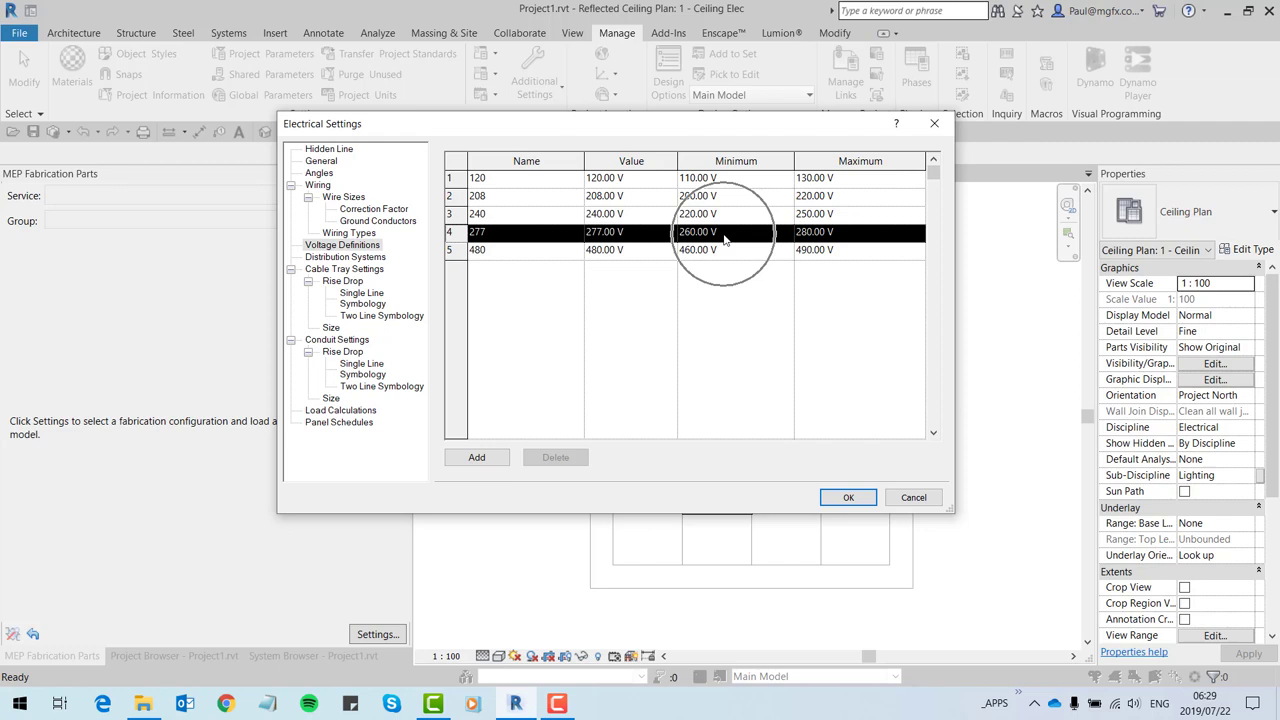
pyautogui.click(813, 233)
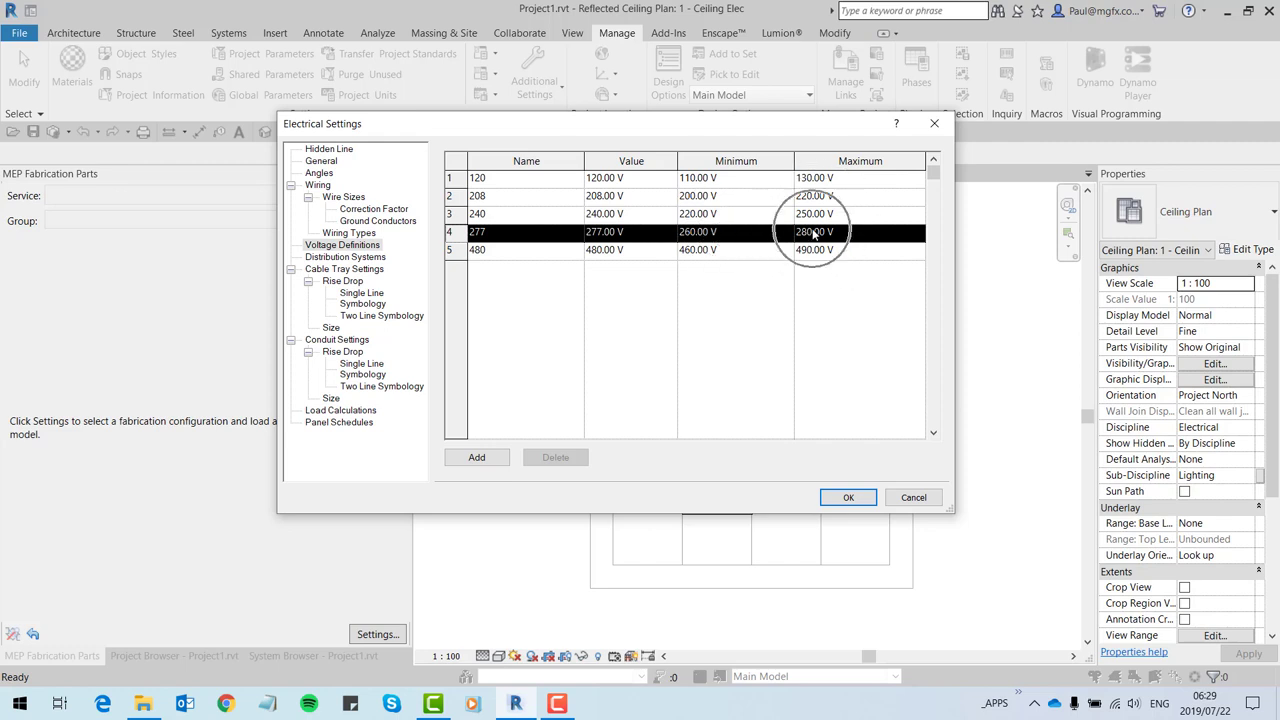
pyautogui.click(689, 238)
pyautogui.click(802, 238)
pyautogui.click(477, 457)
pyautogui.click(456, 215)
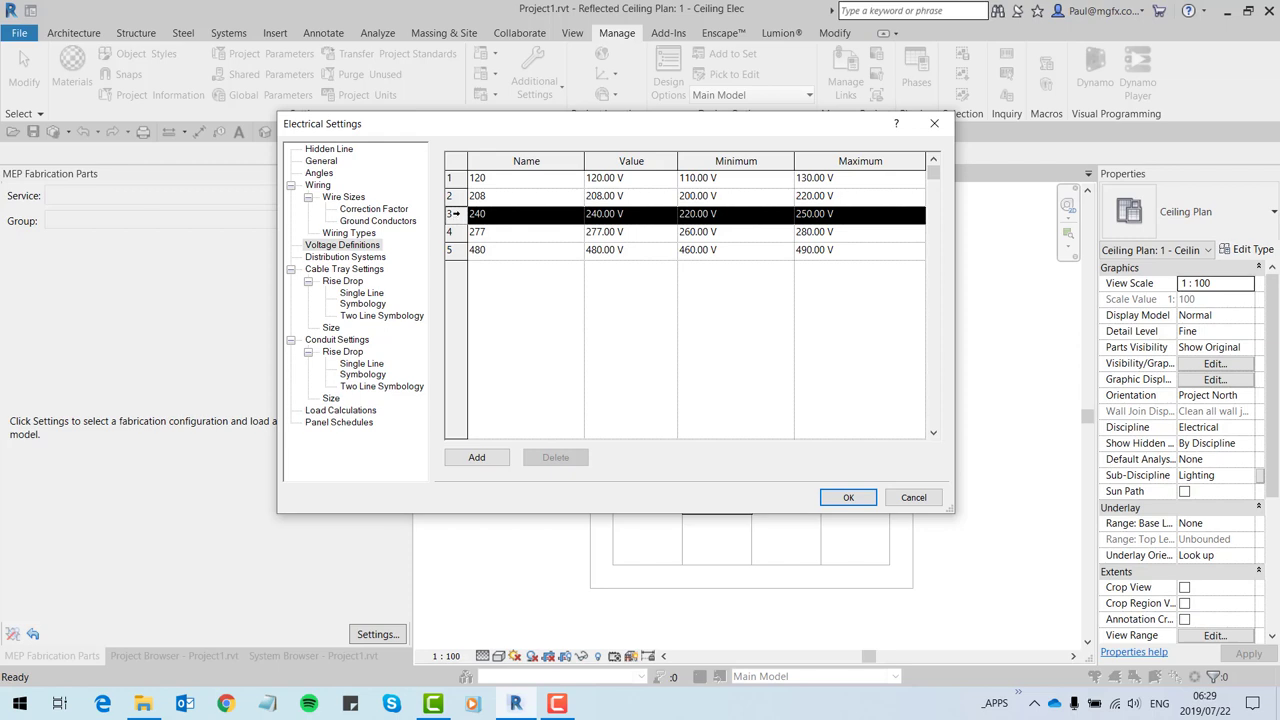
pyautogui.click(455, 214)
pyautogui.click(454, 213)
pyautogui.click(454, 213)
pyautogui.click(556, 459)
pyautogui.click(476, 457)
pyautogui.click(476, 457)
pyautogui.click(618, 214)
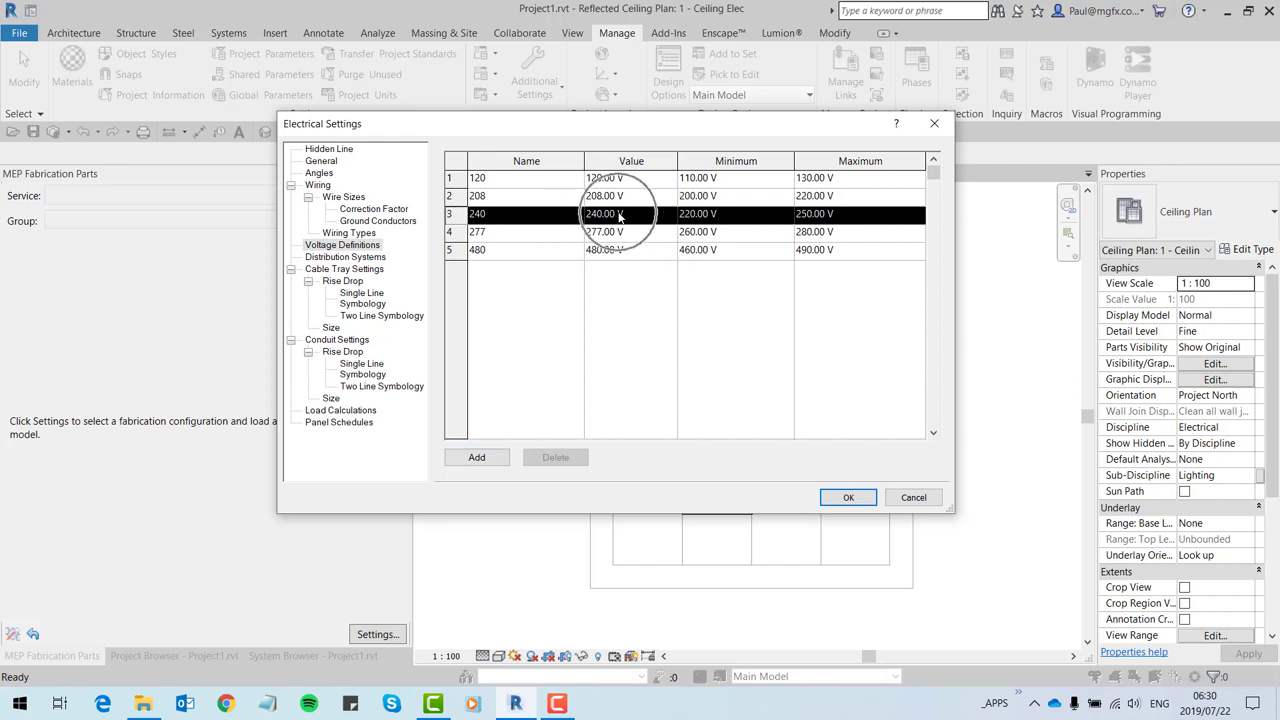
pyautogui.click(700, 216)
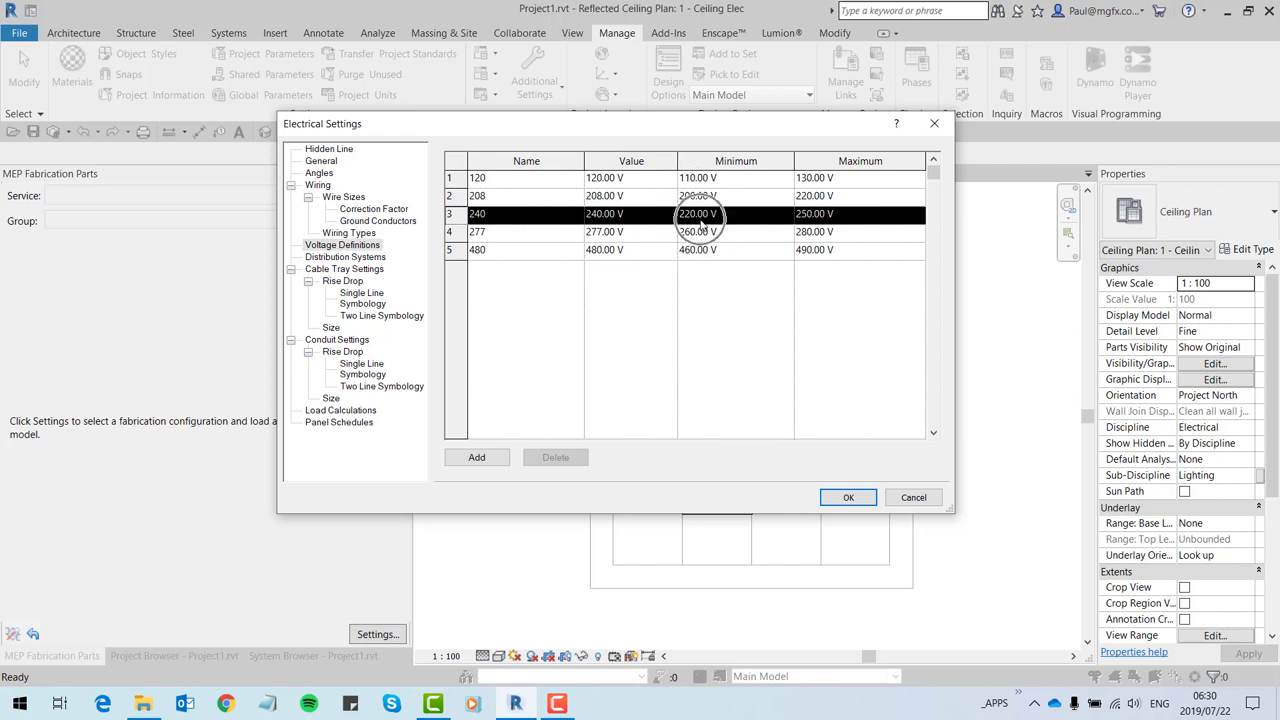
pyautogui.click(825, 215)
pyautogui.click(756, 216)
pyautogui.click(756, 216)
pyautogui.click(756, 216)
pyautogui.click(756, 216)
pyautogui.click(756, 217)
pyautogui.click(367, 249)
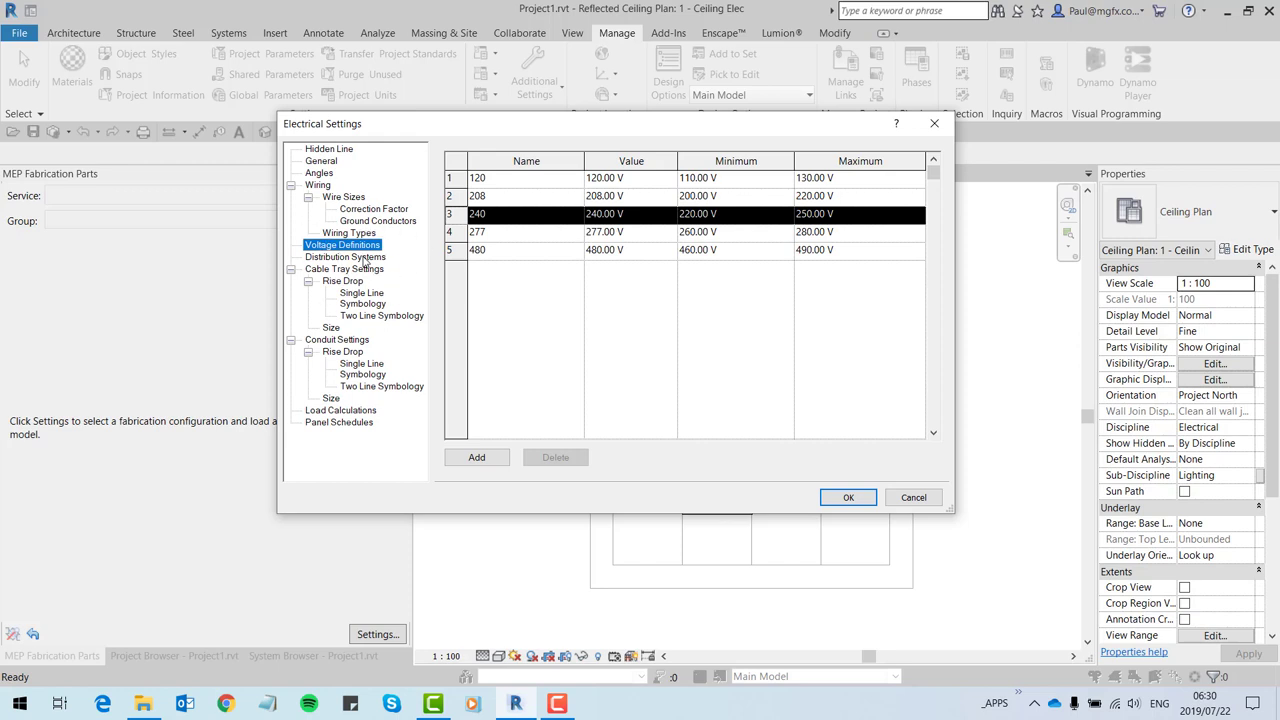
# Confirm the 480/277 Wye system as three-phase Wye, 4 wires, 480 V L-L, 277 V L-G
pyautogui.click(366, 258)
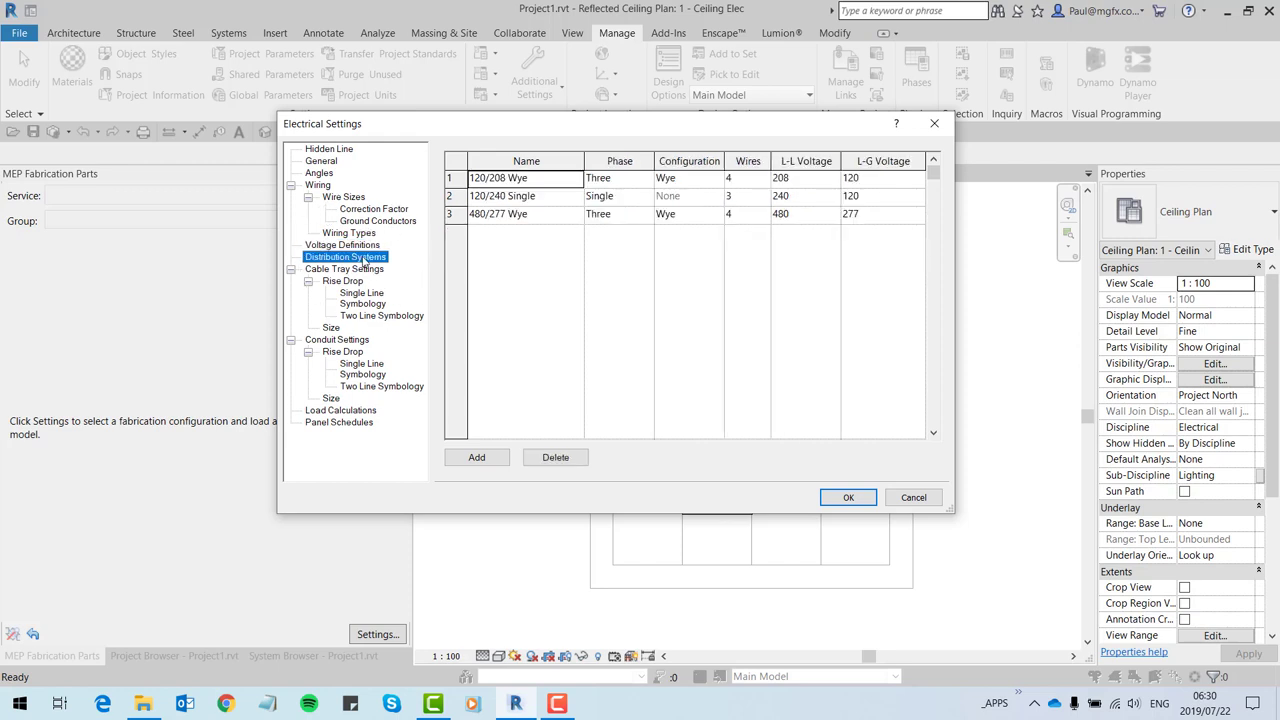
pyautogui.click(499, 204)
pyautogui.click(649, 219)
pyautogui.click(649, 219)
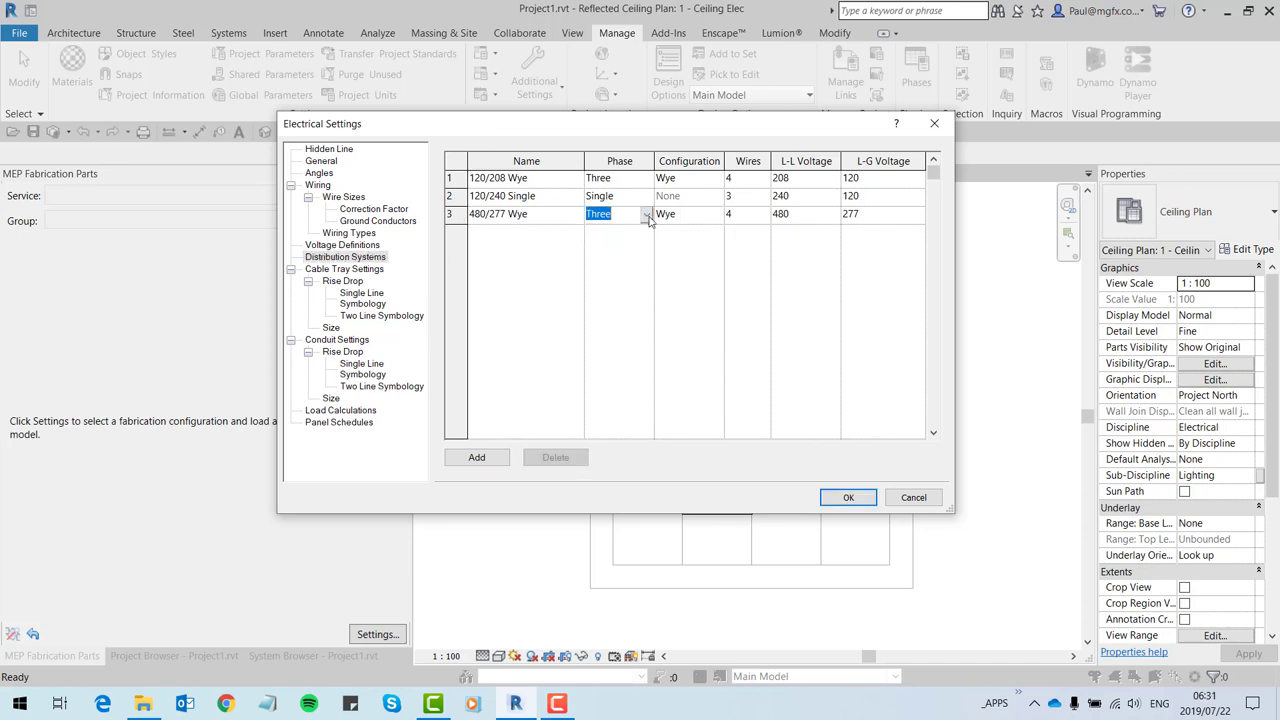
pyautogui.click(719, 217)
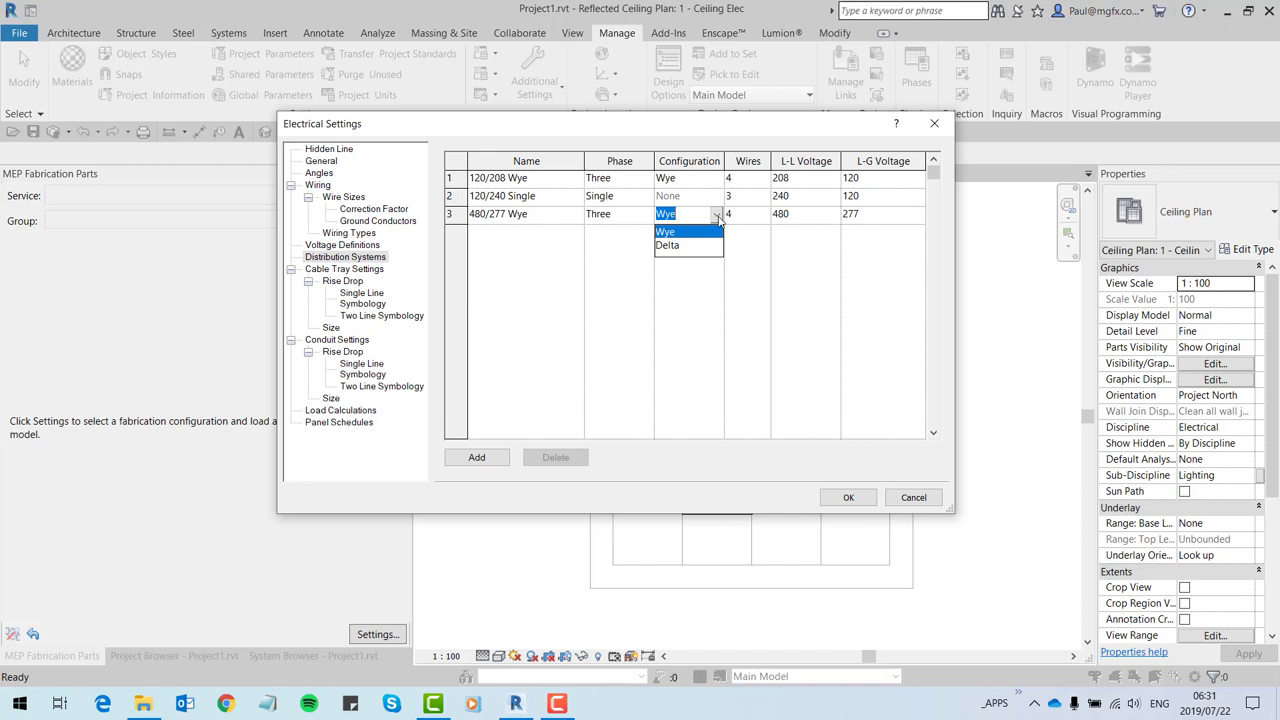
pyautogui.click(614, 251)
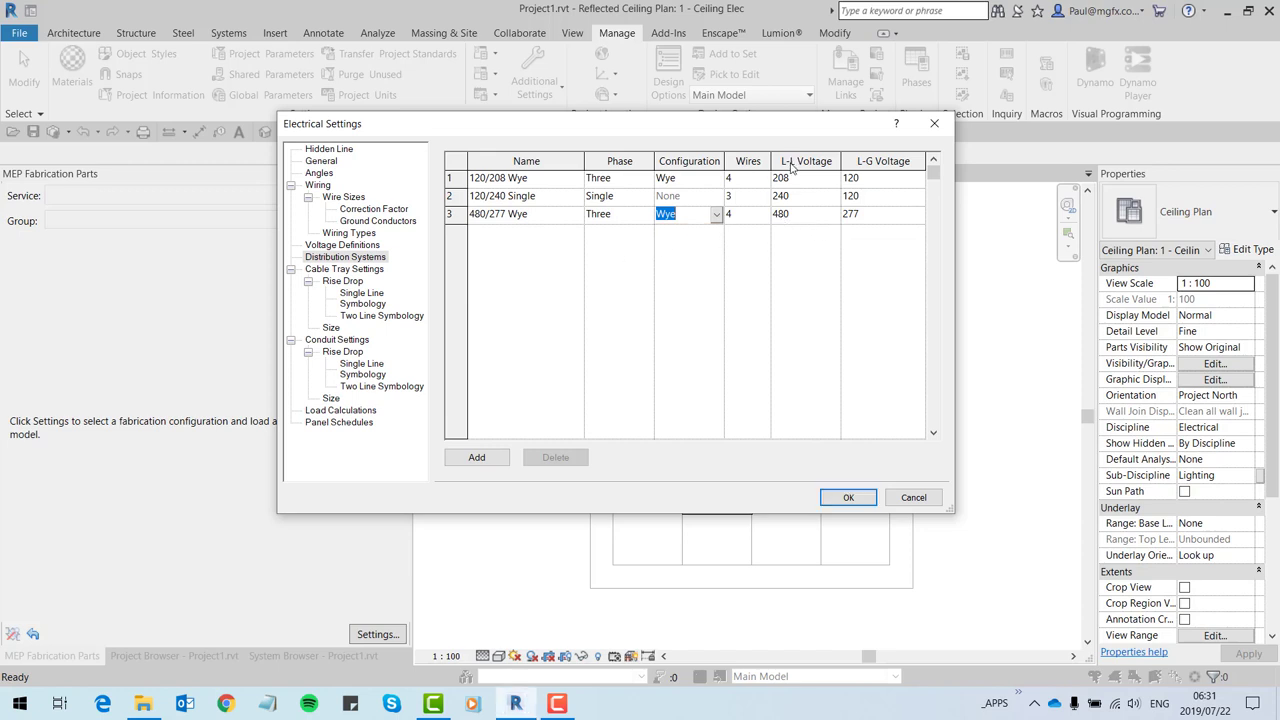
pyautogui.click(785, 215)
# Add a new distribution system row named '480/240 Wye'
pyautogui.click(483, 459)
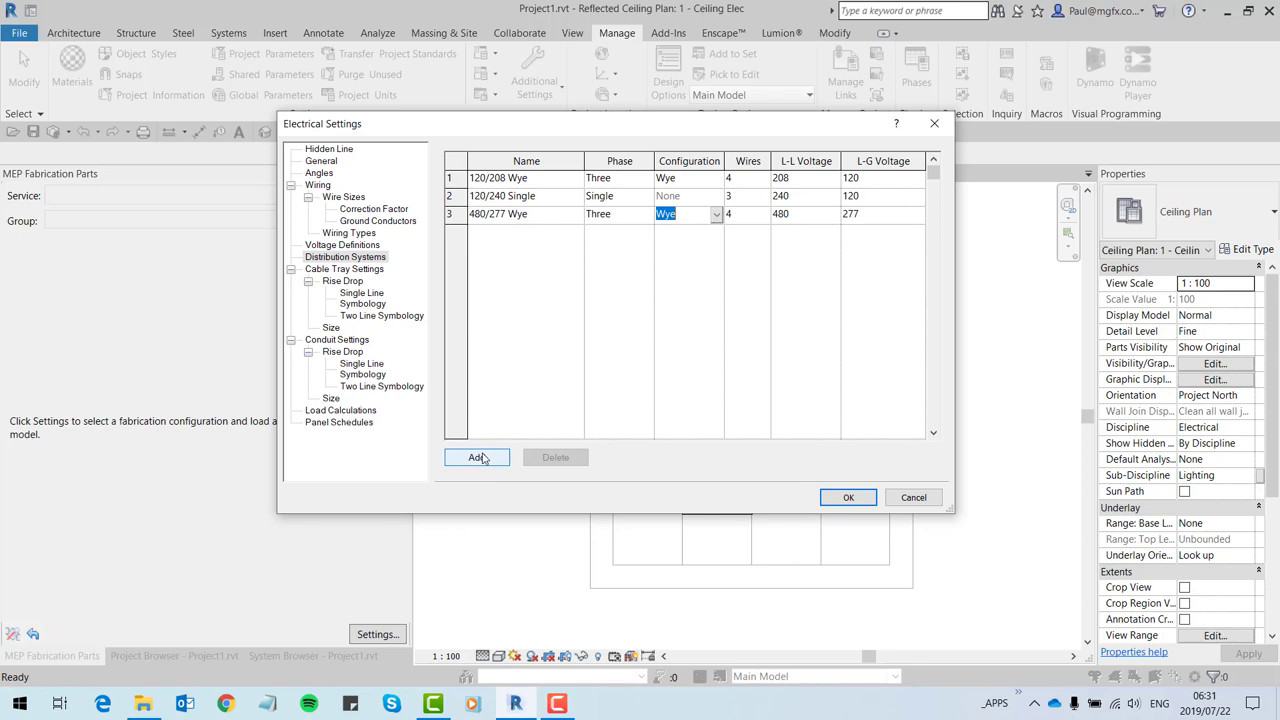
pyautogui.click(479, 457)
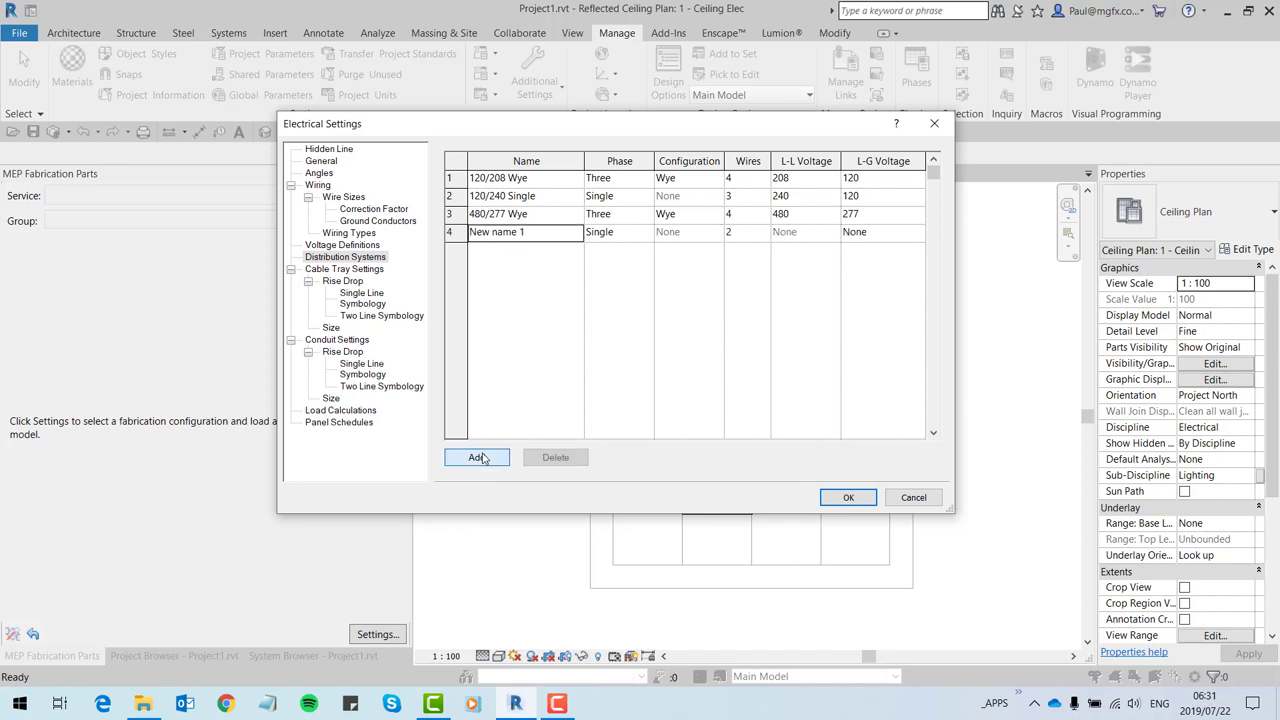
pyautogui.click(548, 232)
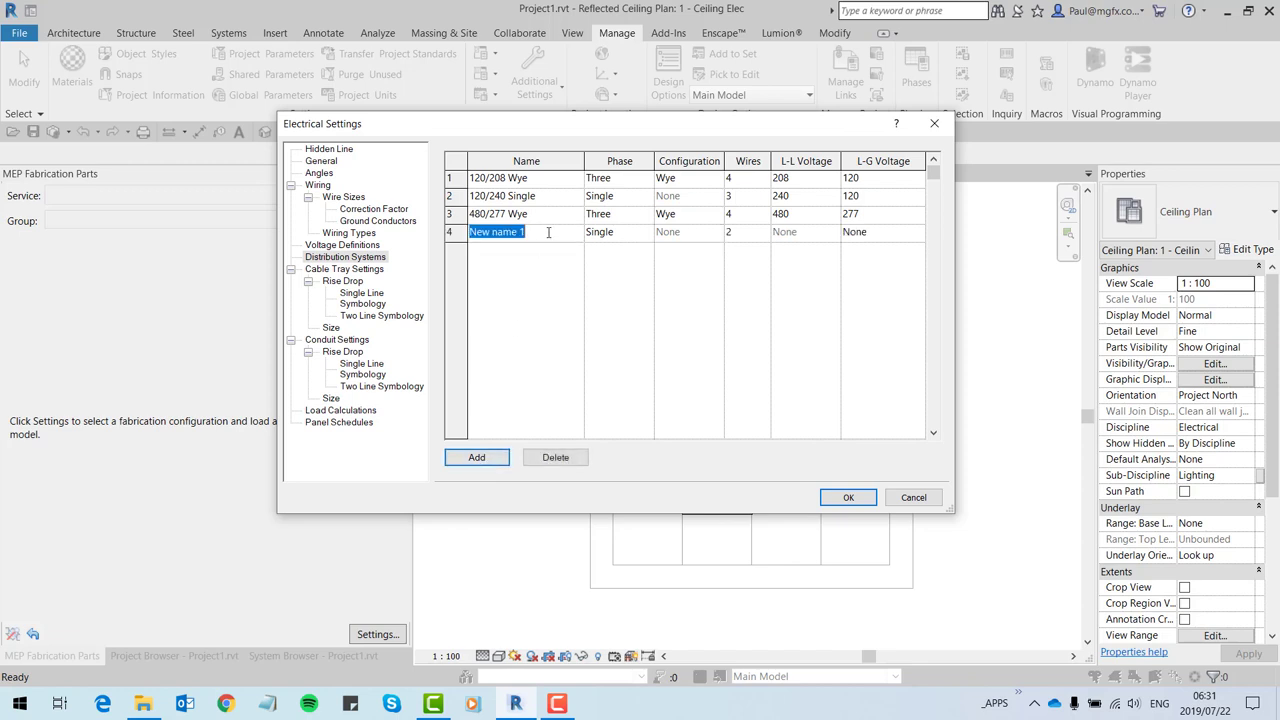
pyautogui.write('480/240 WYE')
pyautogui.press('BackSpace')
pyautogui.press('BackSpace')
pyautogui.write('ye')
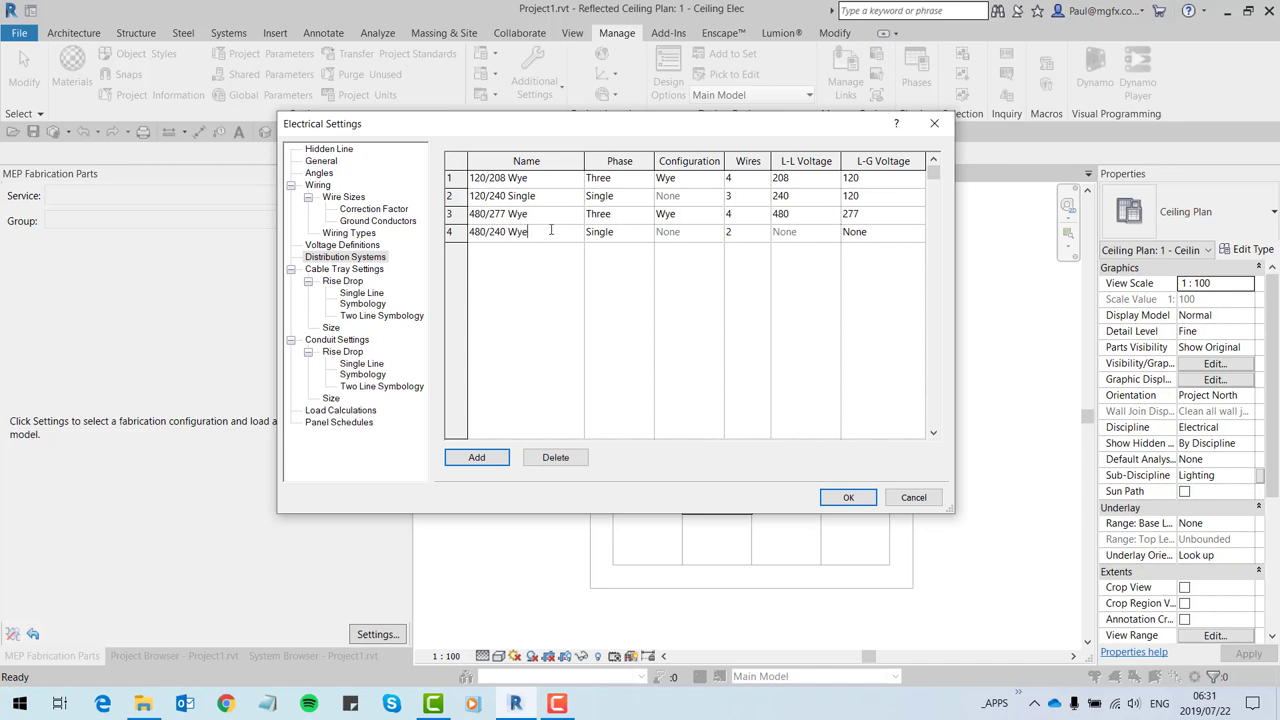
# Set the new system to three-phase, 4 wires, 480 V line-to-line and 240 V line-to-ground
pyautogui.click(653, 234)
pyautogui.click(606, 264)
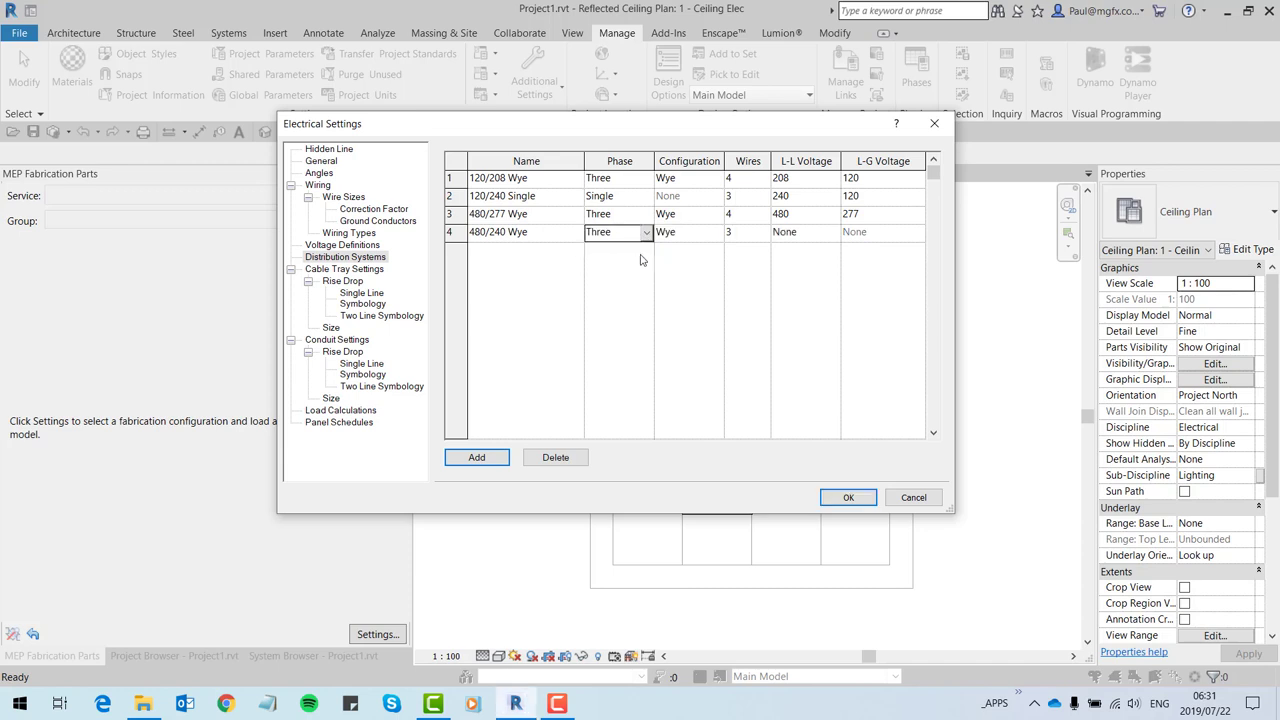
pyautogui.click(762, 234)
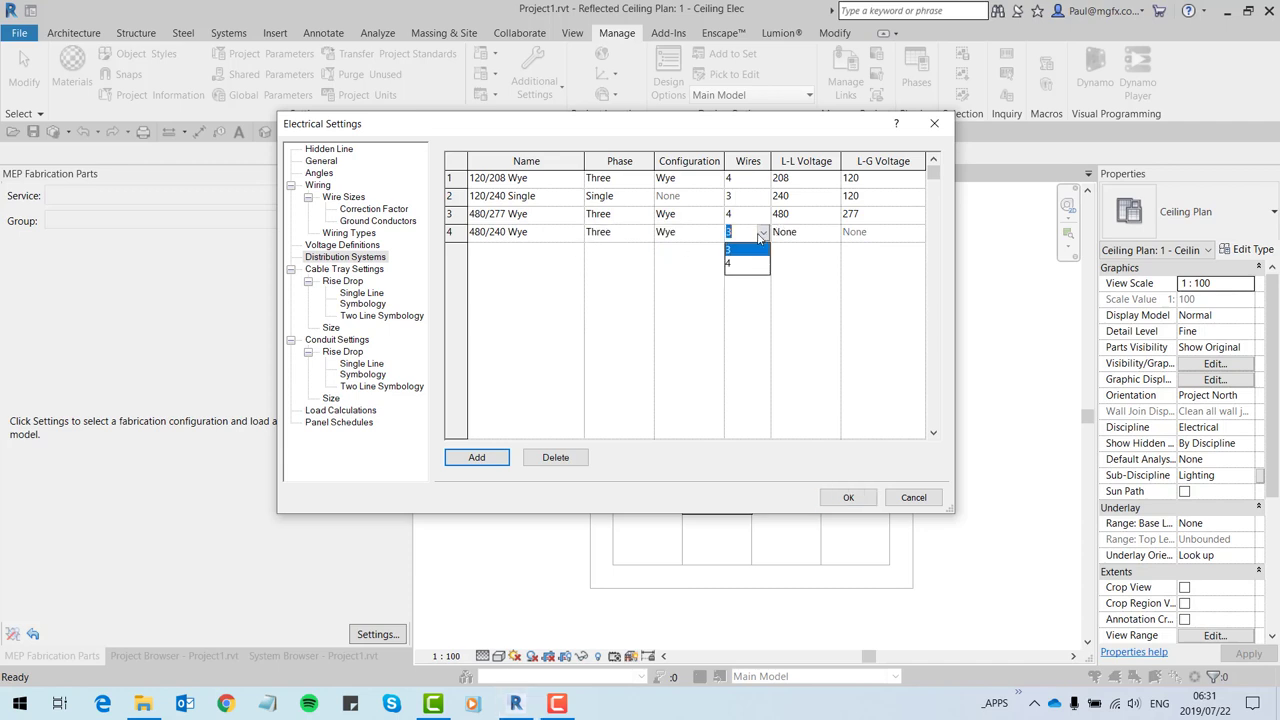
pyautogui.write('4')
pyautogui.click(834, 237)
pyautogui.click(832, 233)
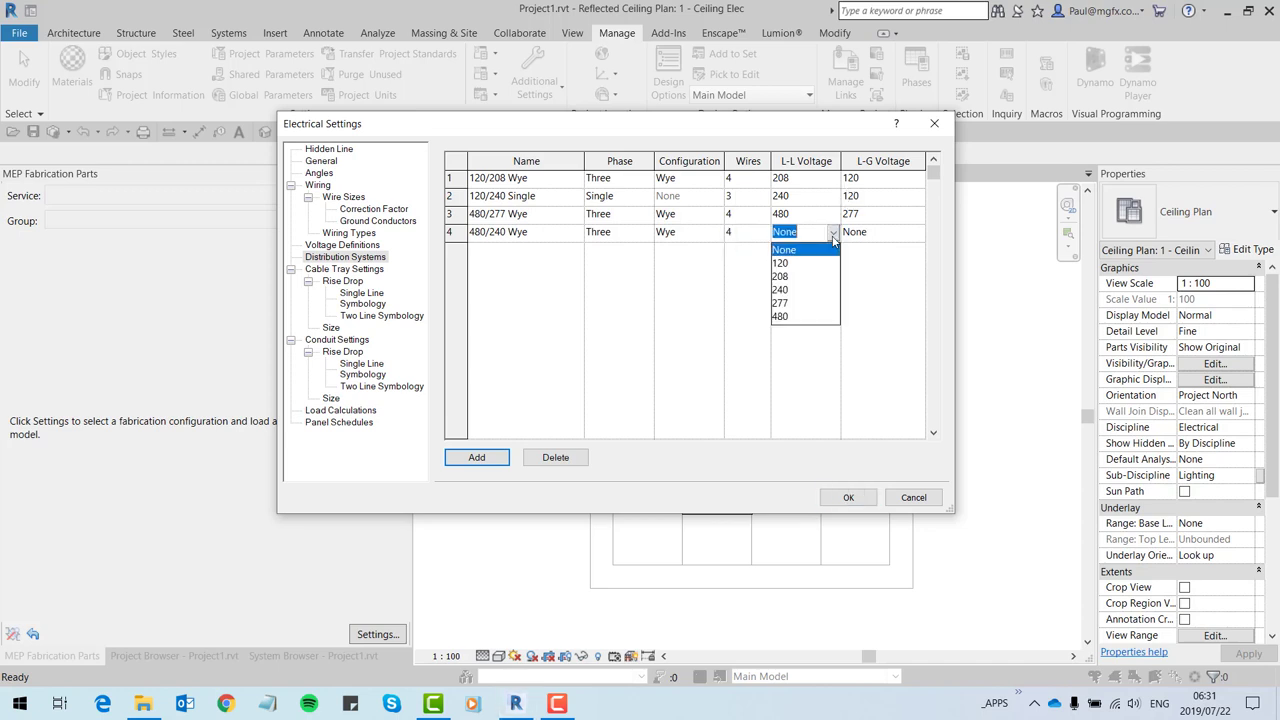
pyautogui.click(782, 316)
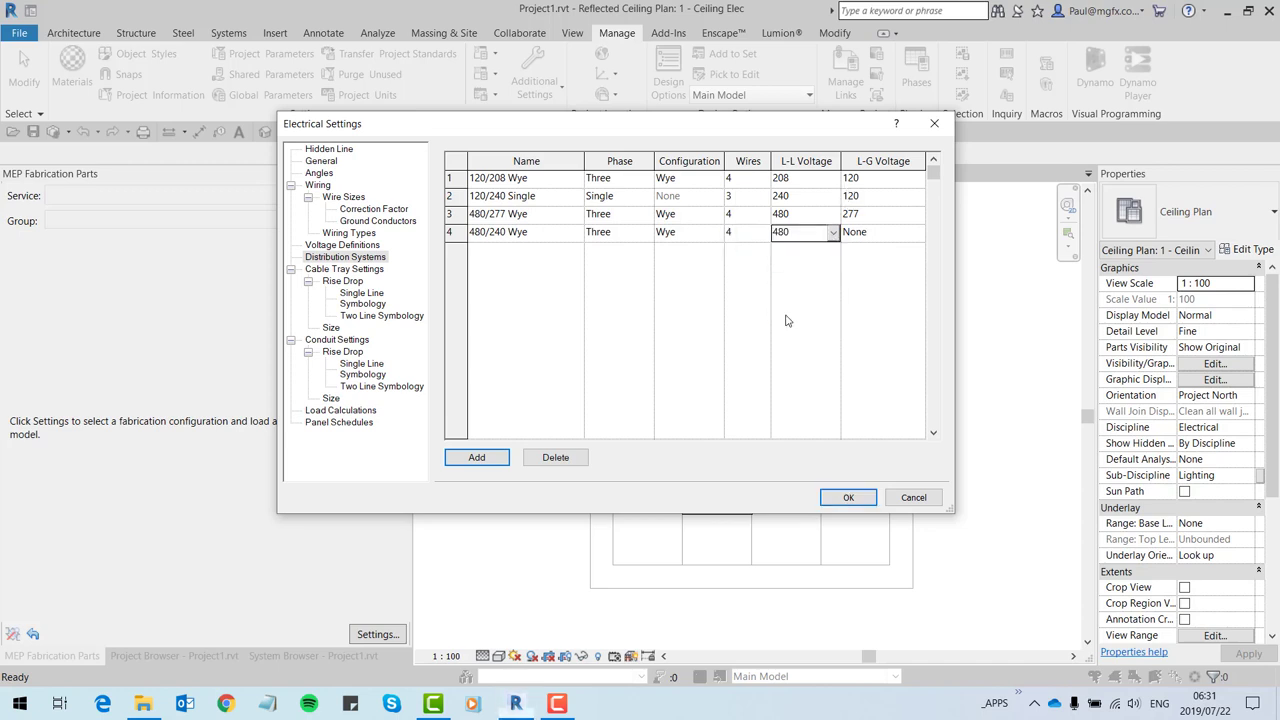
pyautogui.click(919, 233)
pyautogui.click(846, 294)
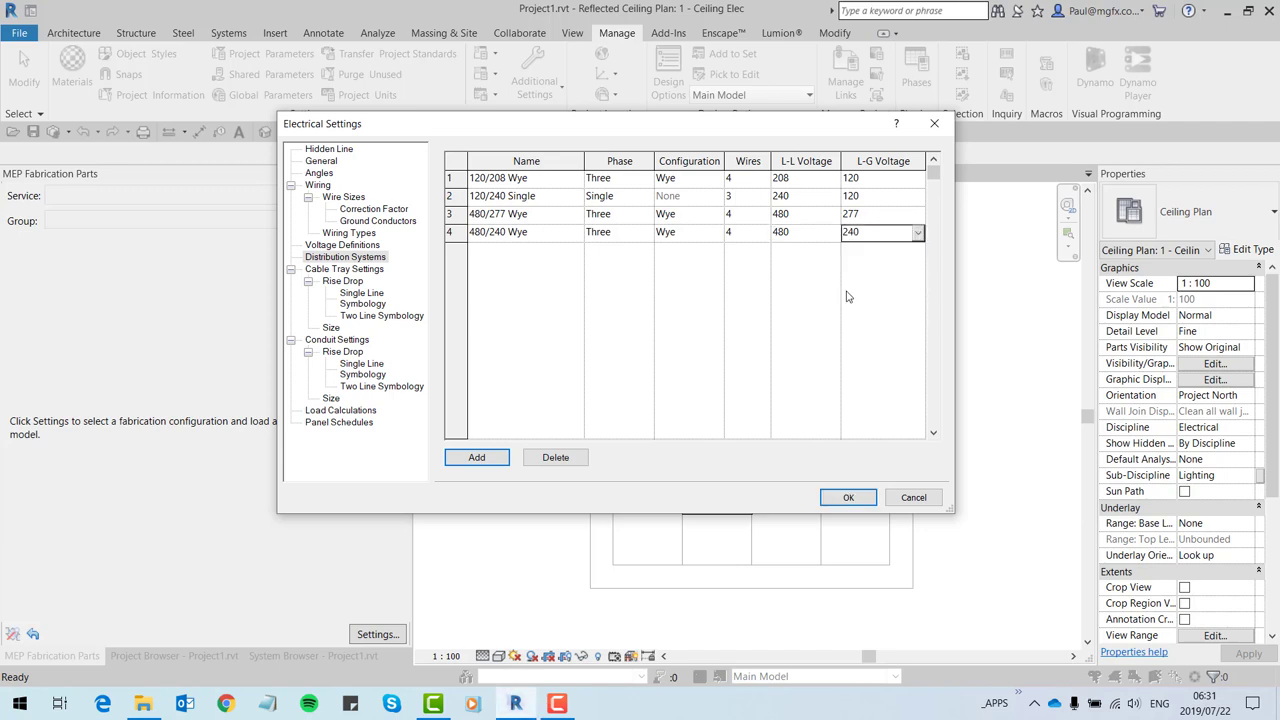
# Save the electrical settings, then select the fixtures' circuit and cancel the panel selection
pyautogui.click(847, 497)
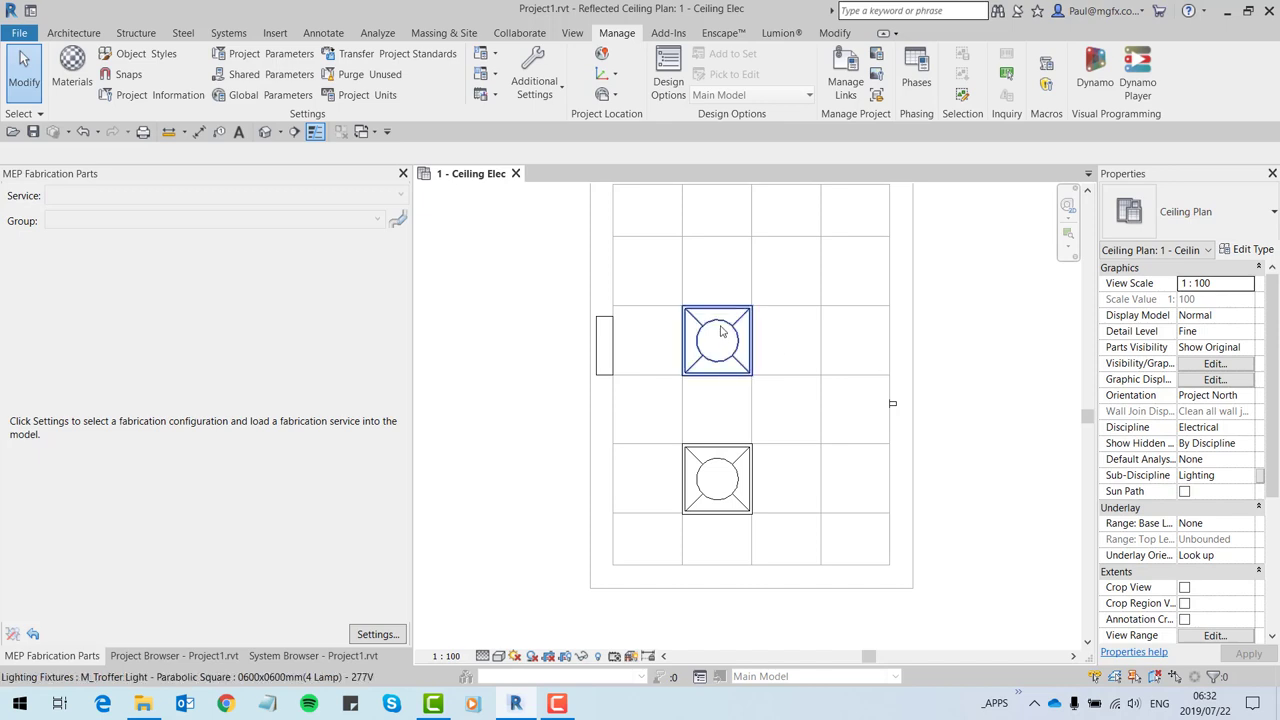
pyautogui.press('Tab')
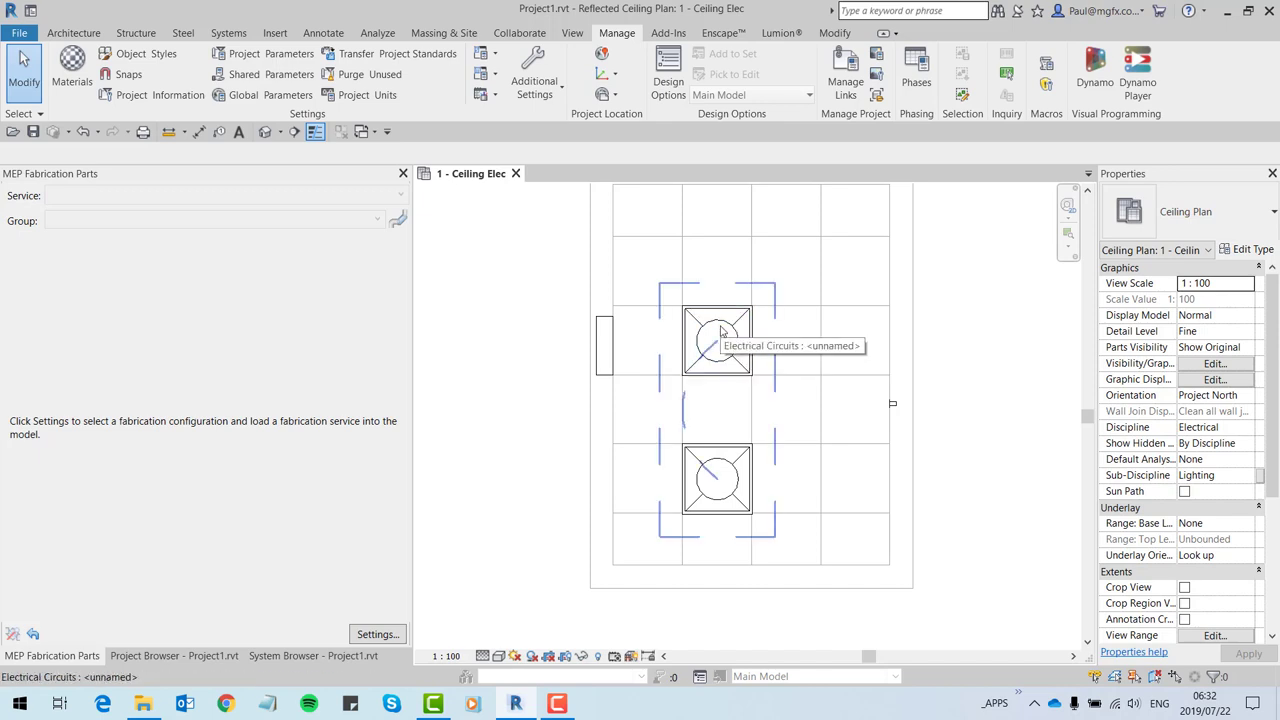
pyautogui.click(722, 332)
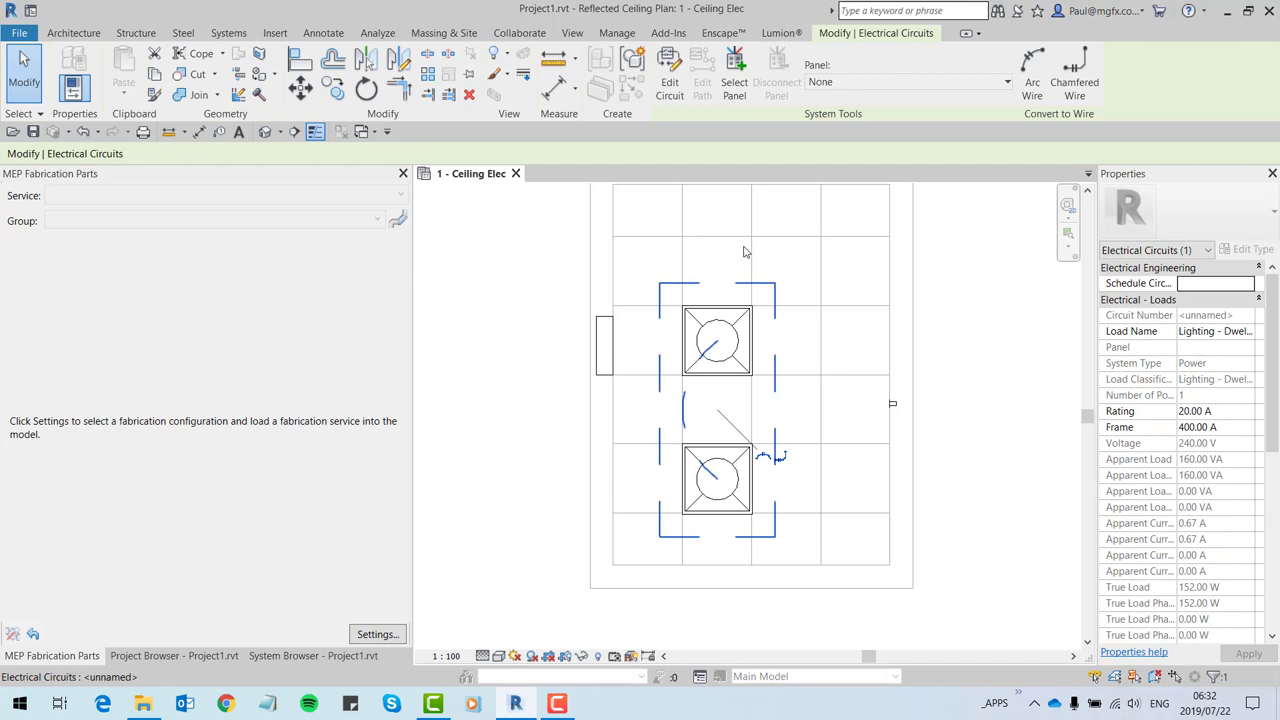
pyautogui.click(735, 72)
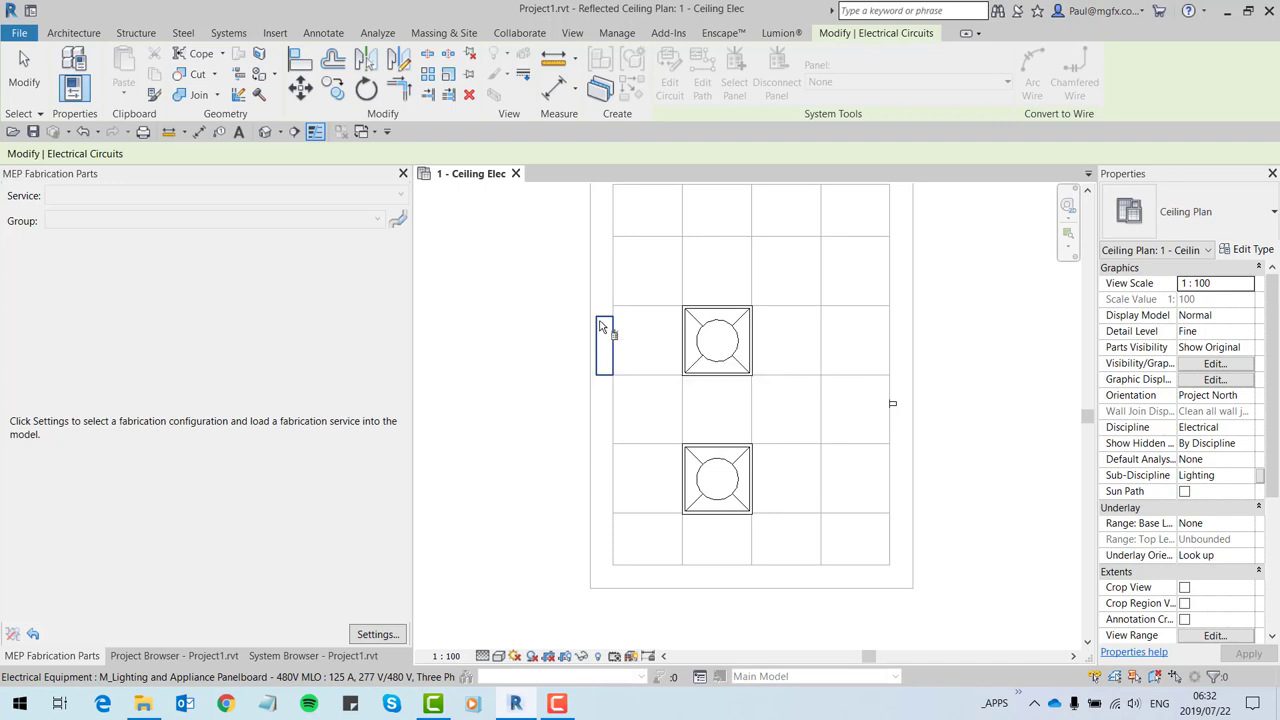
pyautogui.press('Escape')
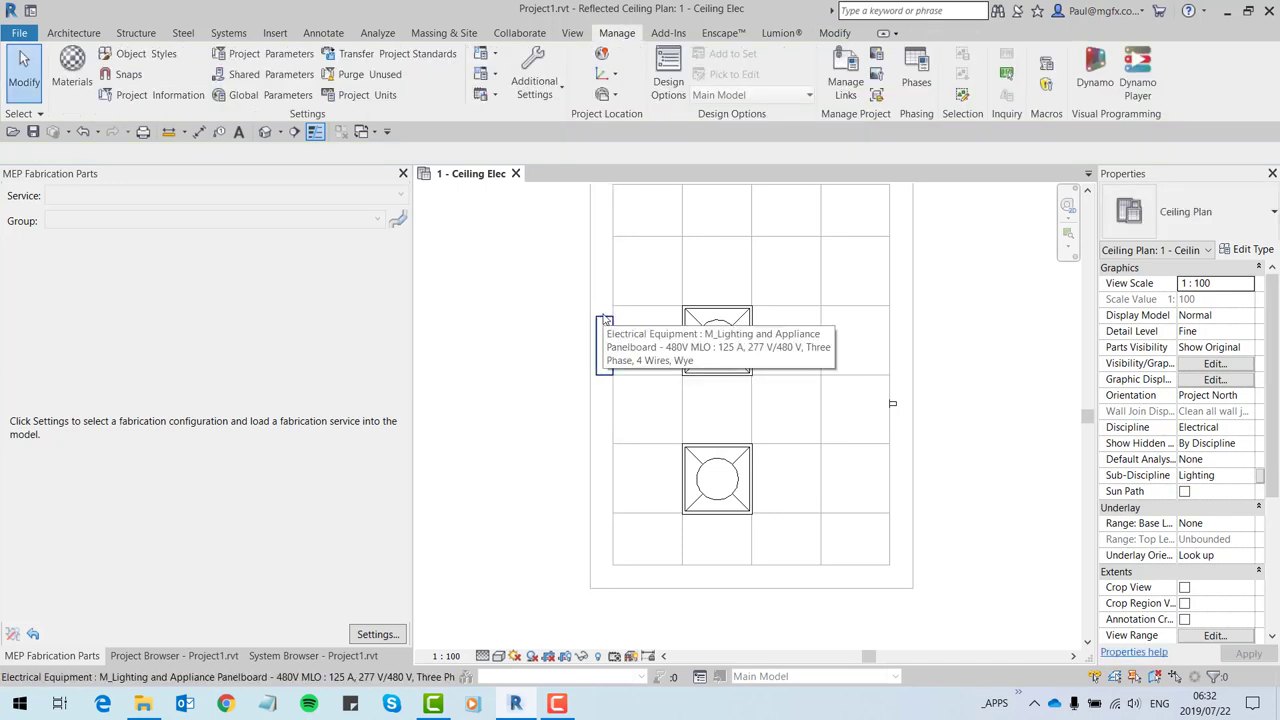
# Switch the panelboard's distribution system to 480/240 Wye
pyautogui.click(604, 321)
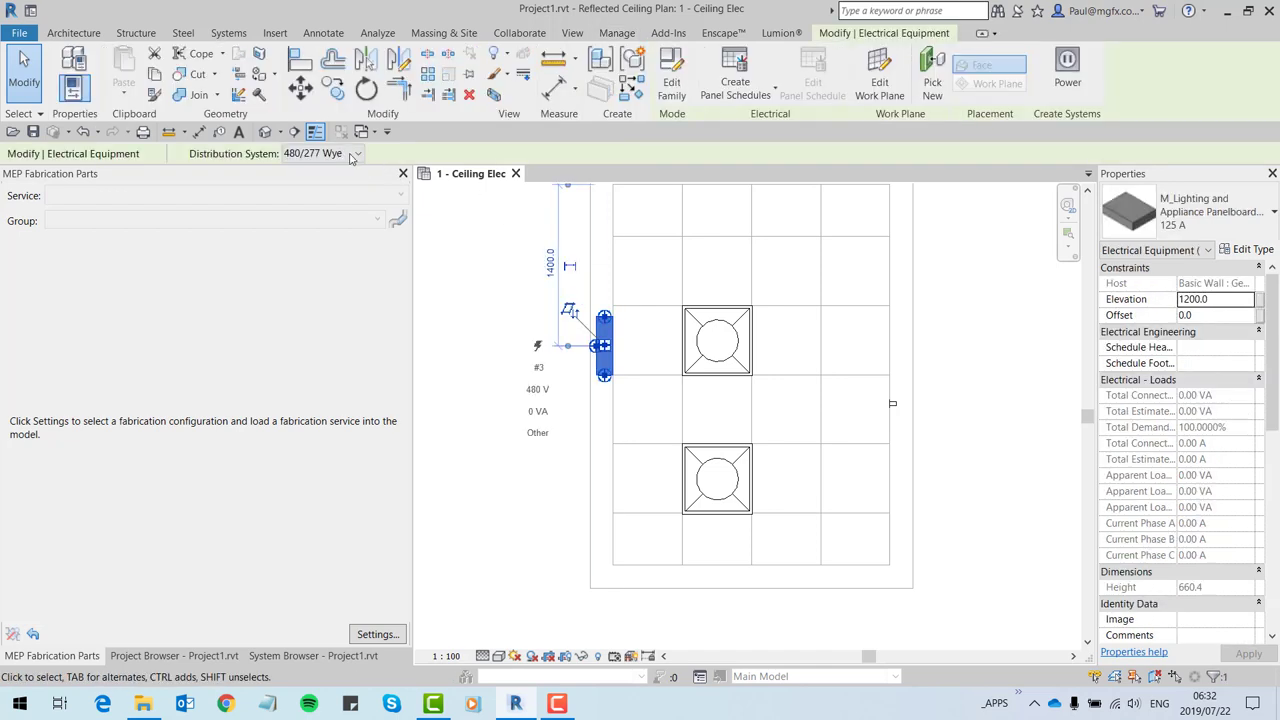
pyautogui.click(355, 155)
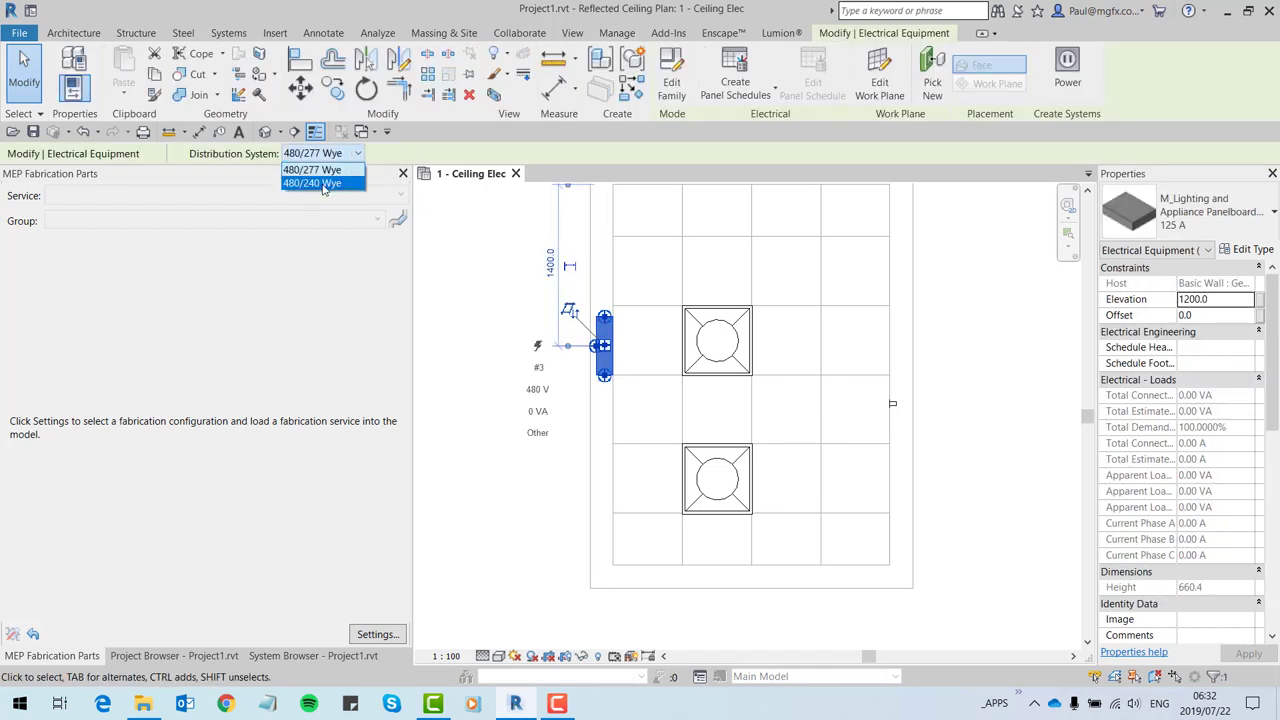
pyautogui.click(323, 184)
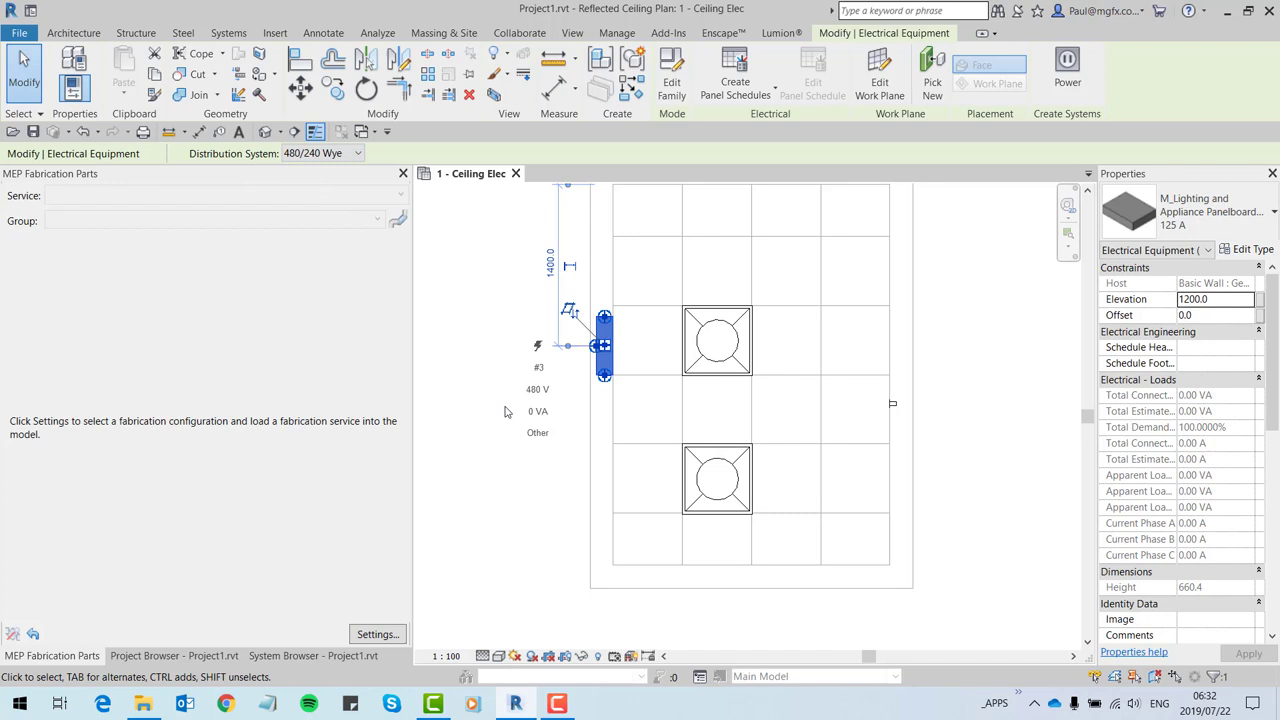
pyautogui.click(536, 495)
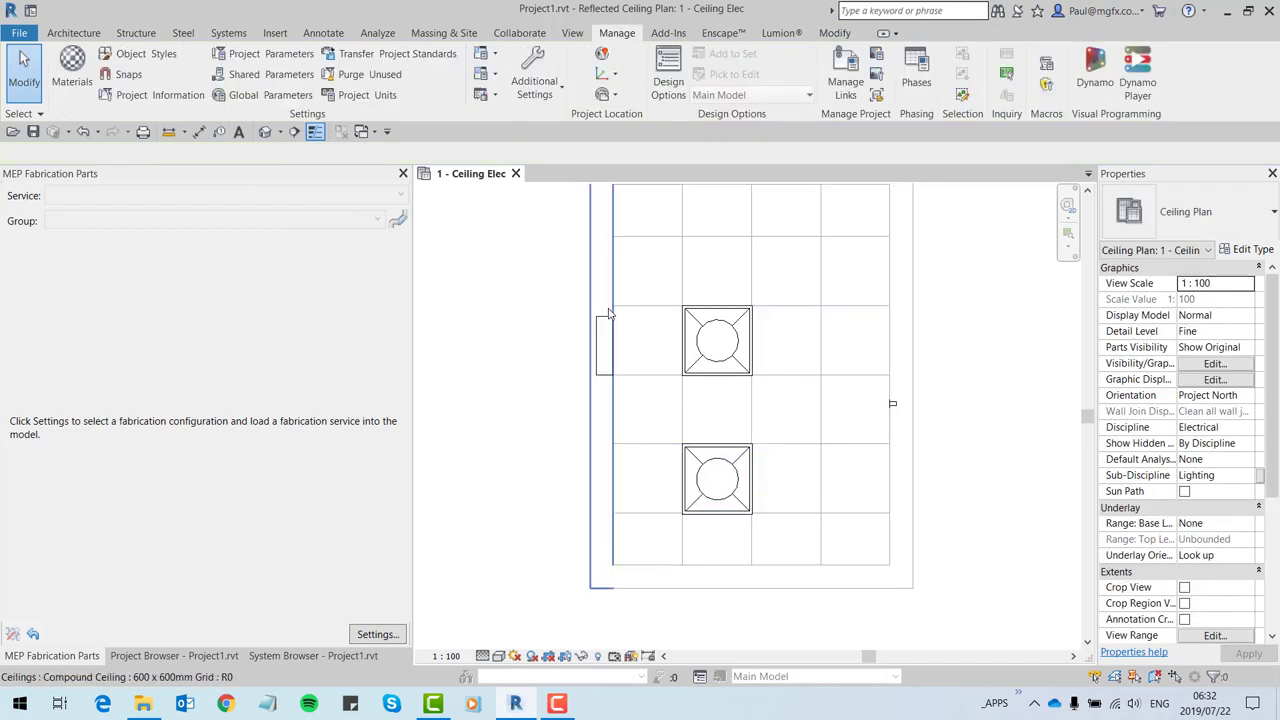
# Connect the fixtures' lighting circuit to the panelboard
pyautogui.press('Tab')
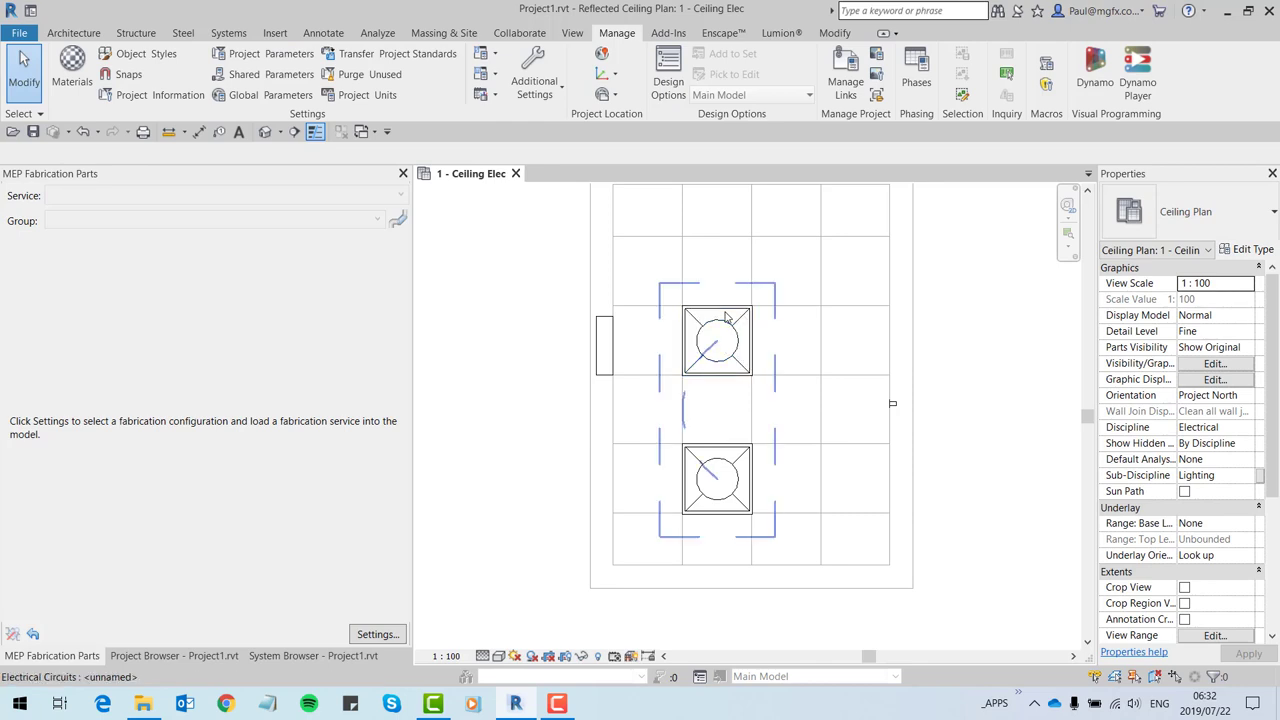
pyautogui.click(727, 317)
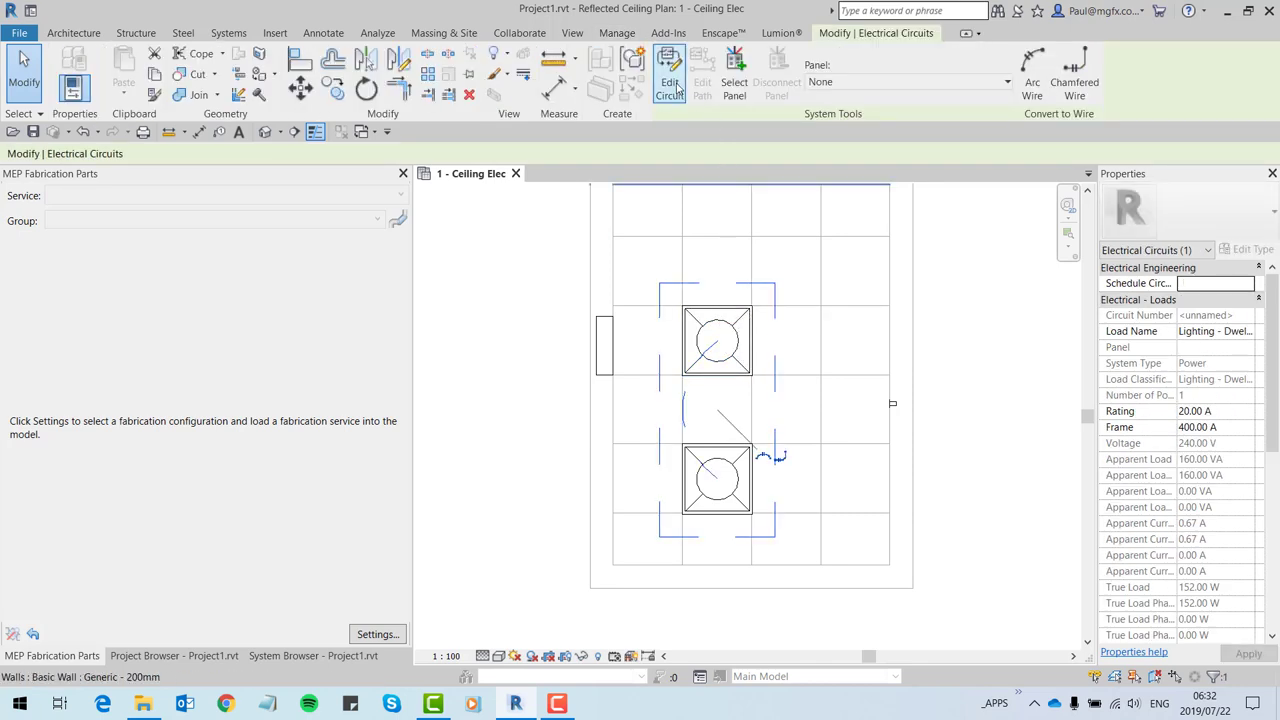
pyautogui.press('Escape')
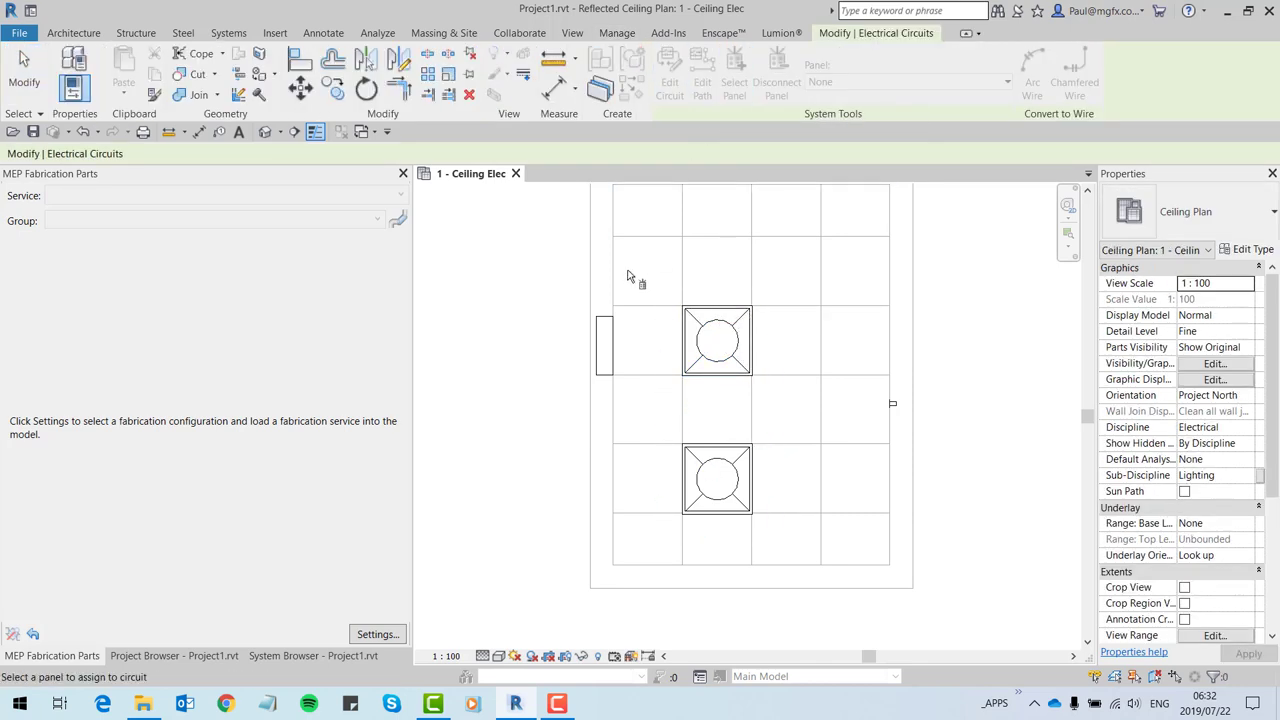
pyautogui.press('Tab')
pyautogui.click(609, 331)
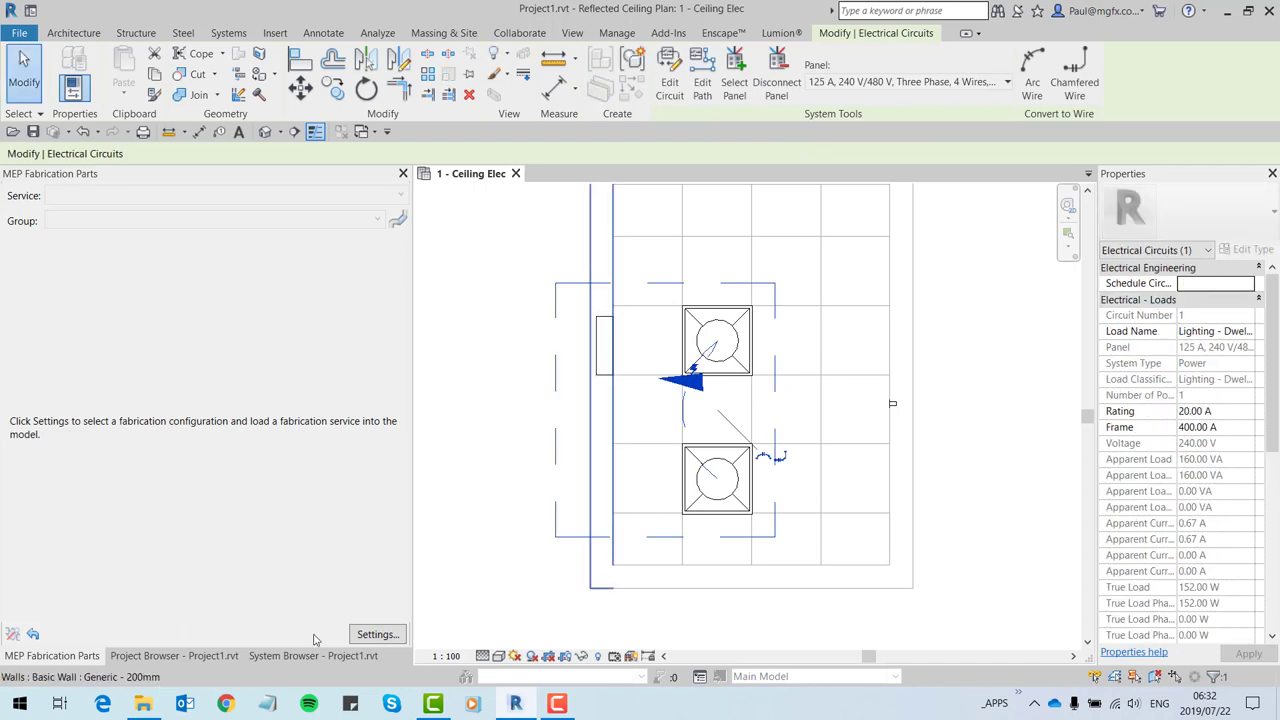
# Set the view scale to 1 : 50 and check the lighting circuit's panel assignment
pyautogui.click(446, 656)
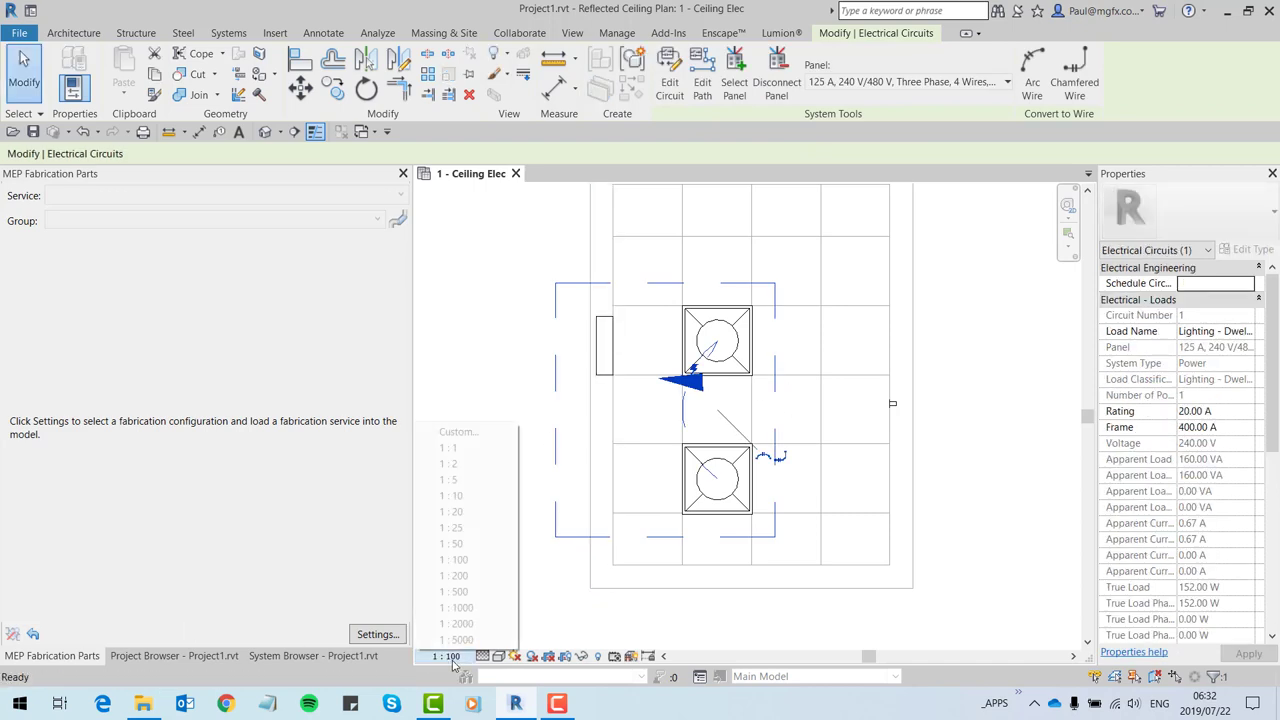
pyautogui.click(470, 543)
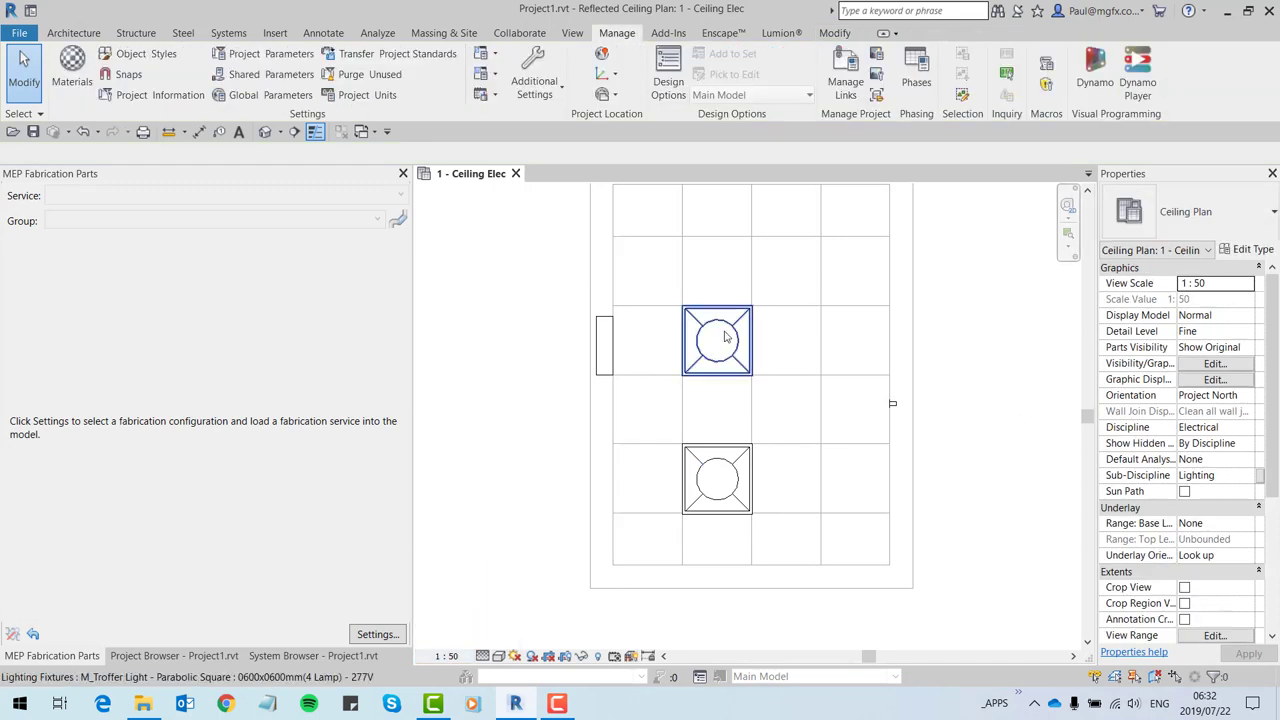
pyautogui.press('Tab')
pyautogui.click(720, 335)
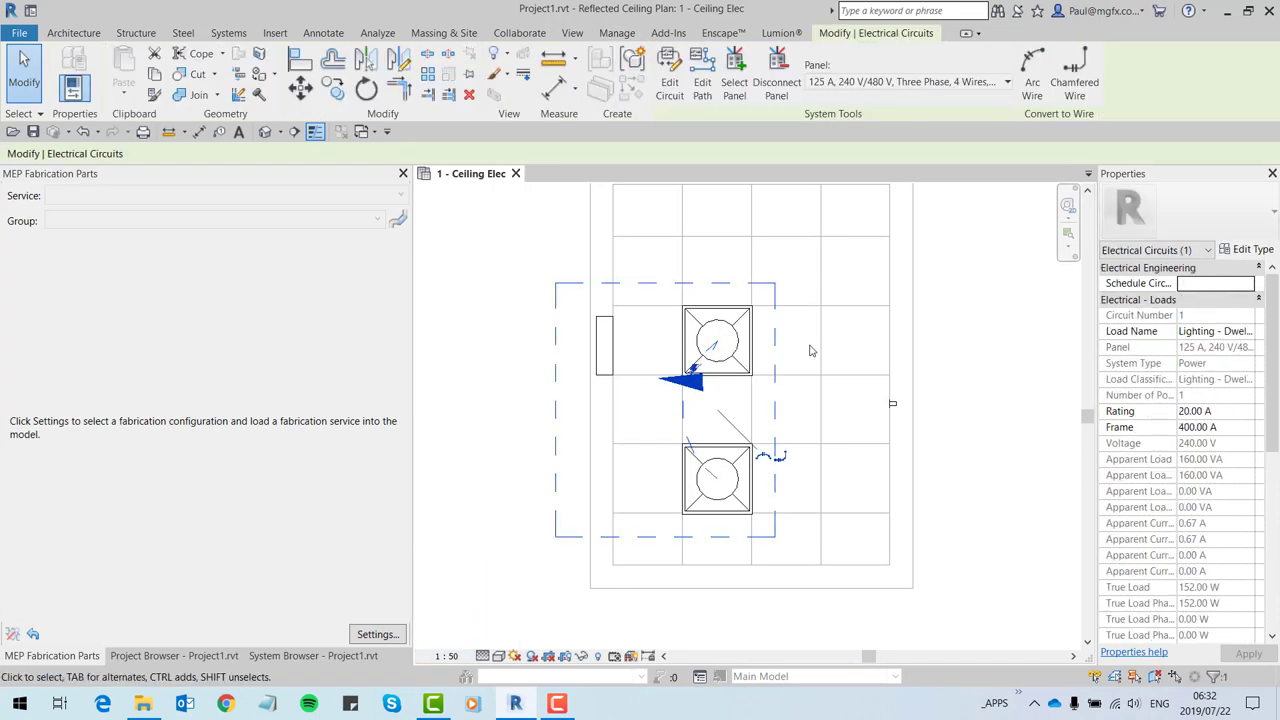
pyautogui.click(1043, 378)
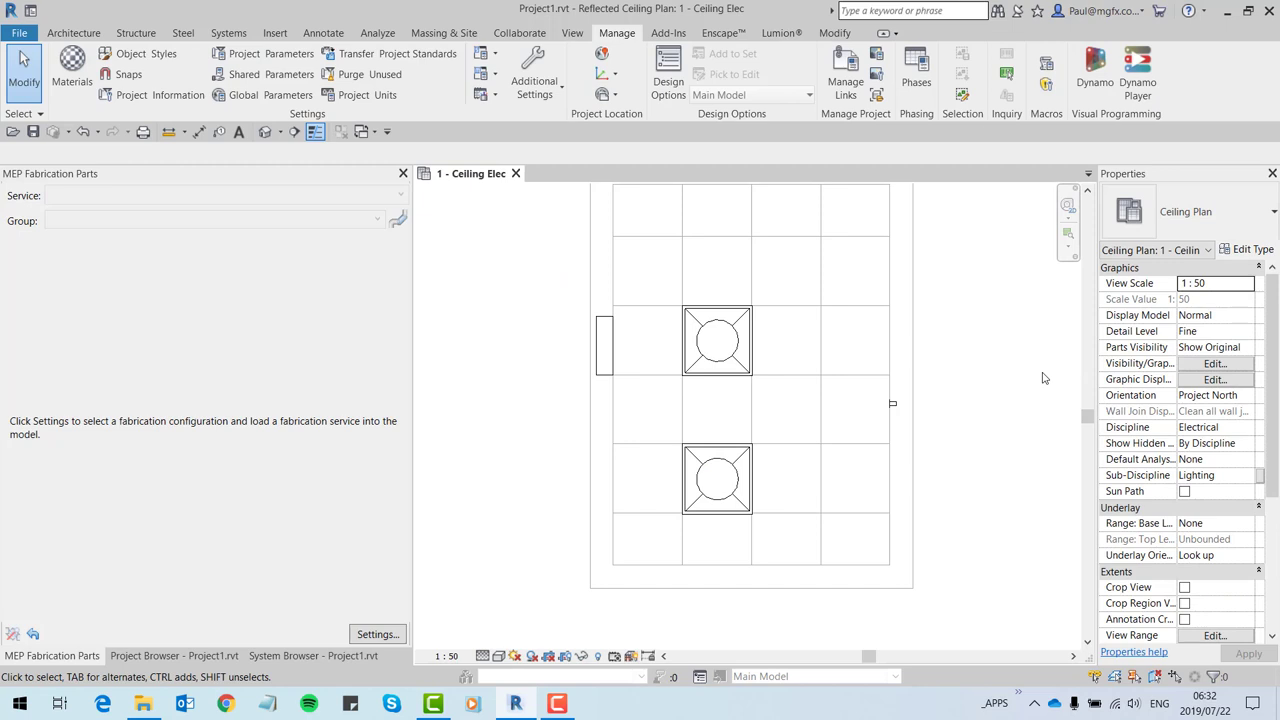